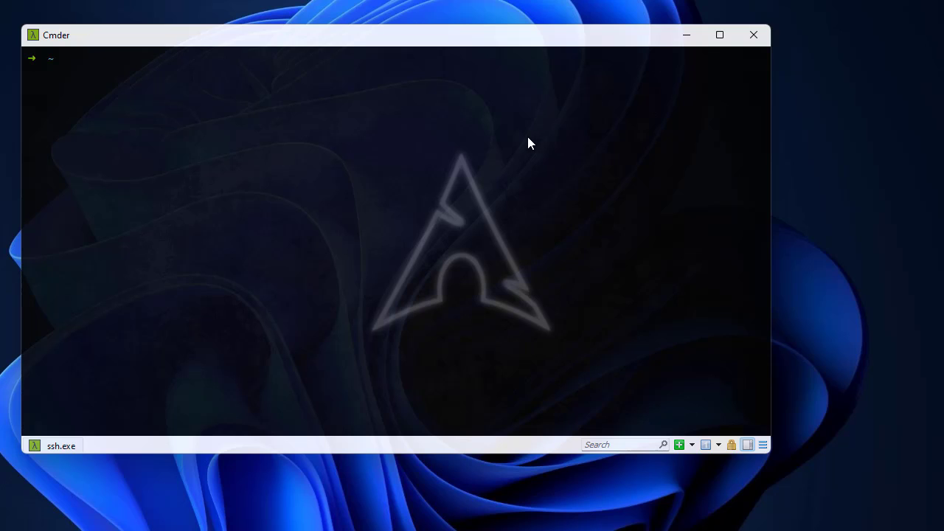
{"action": "type", "text": "while sleep 1; do curl http://192.168.1.78;done"}
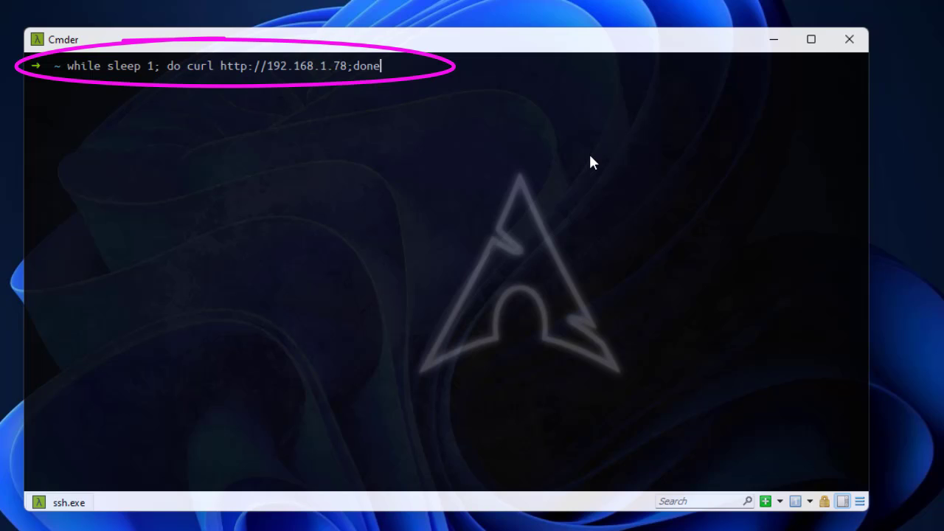
{"action": "key", "text": "Return"}
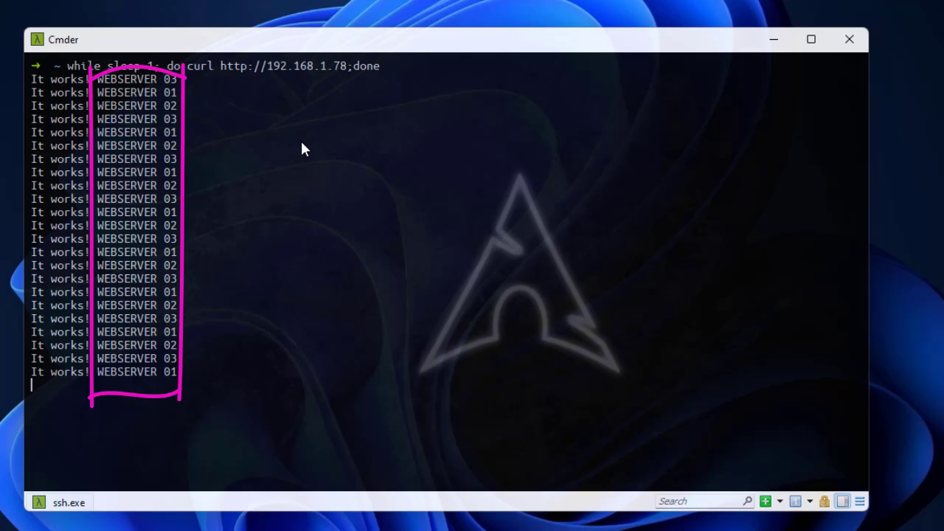
{"action": "key", "text": "ctrl+c"}
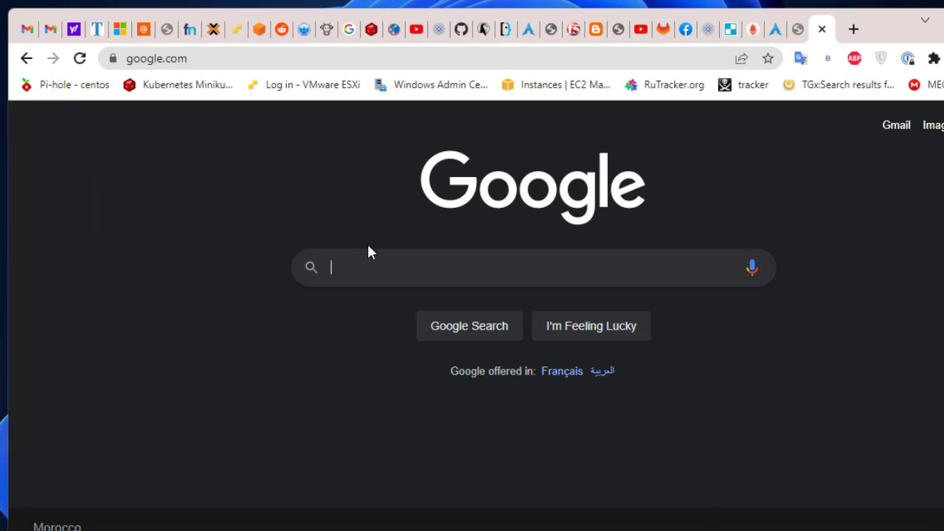
Step: Switch to Chrome, search Google for prometheus, read its software description, and minimize the browser
{"action": "type", "text": "pro"}
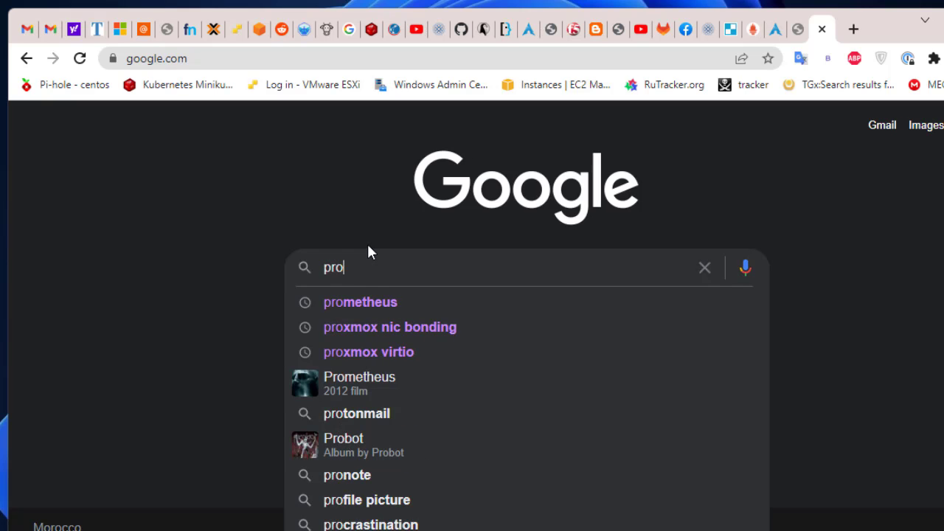
{"action": "left_click", "coordinate": [345, 302]}
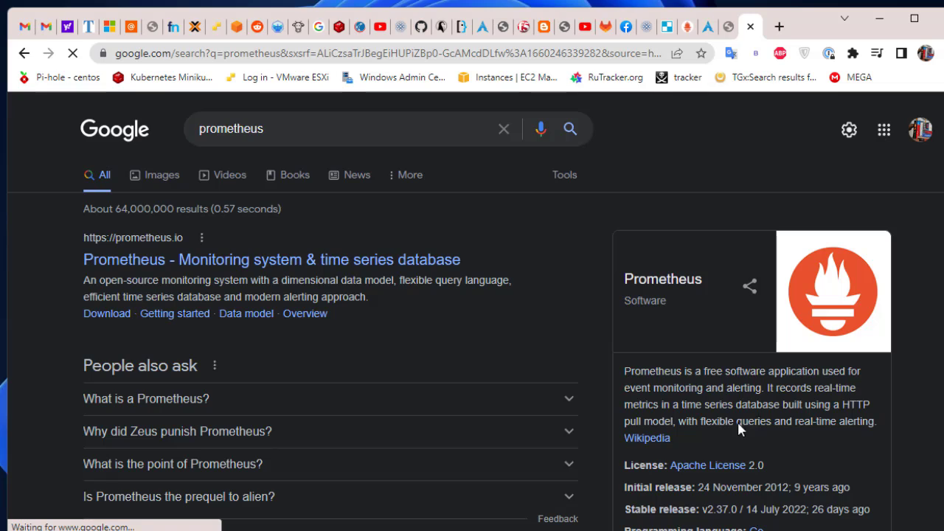
{"action": "scroll", "coordinate": [778, 400], "scroll_direction": "down", "scroll_amount": 1}
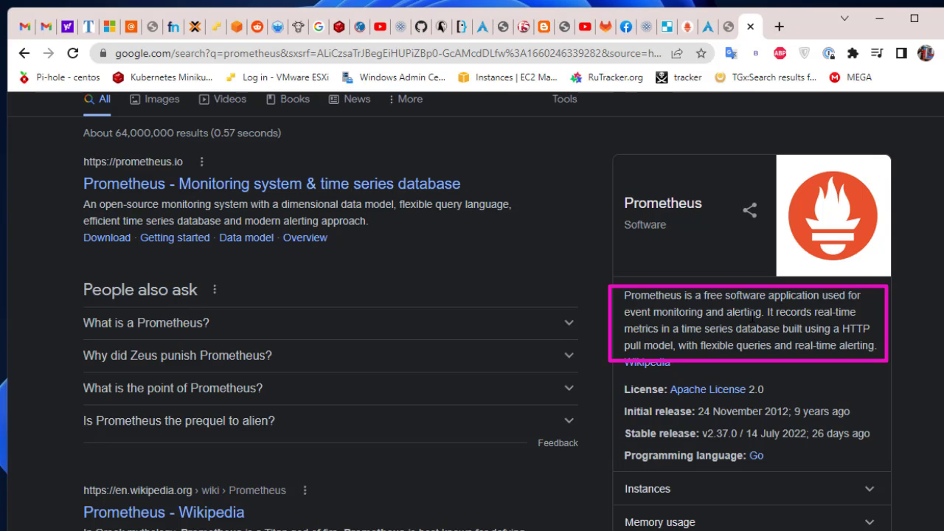
{"action": "left_click", "coordinate": [879, 18]}
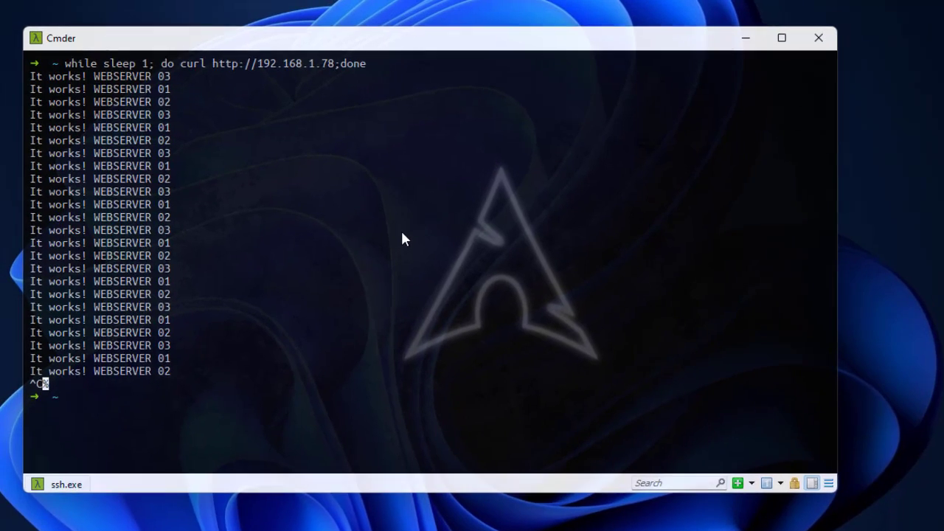
Step: Install the prometheus package in a cleared terminal with sudo pacman -S prometheus, entering the sudo password and accepting the installation
{"action": "key", "text": "ctrl+l"}
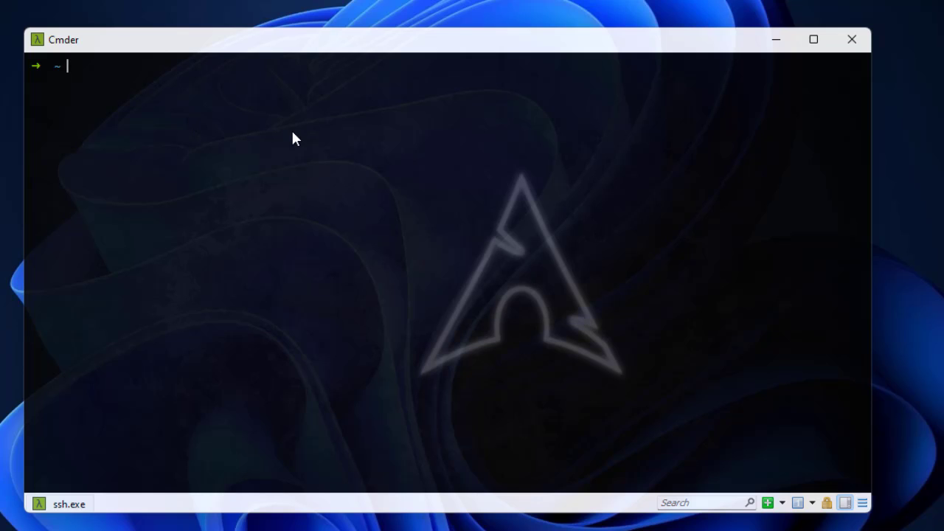
{"action": "type", "text": "sudo pacman -S p"}
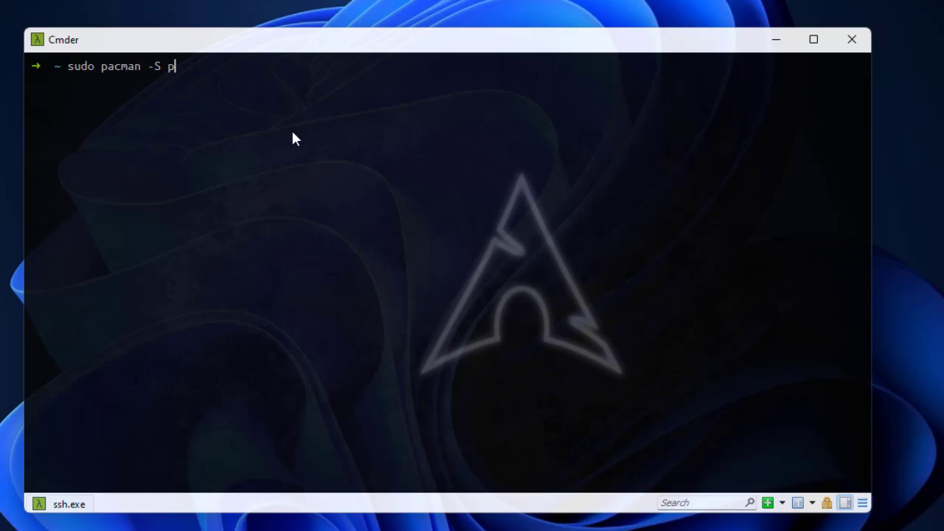
{"action": "type", "text": "rometheus"}
{"action": "key", "text": "Return"}
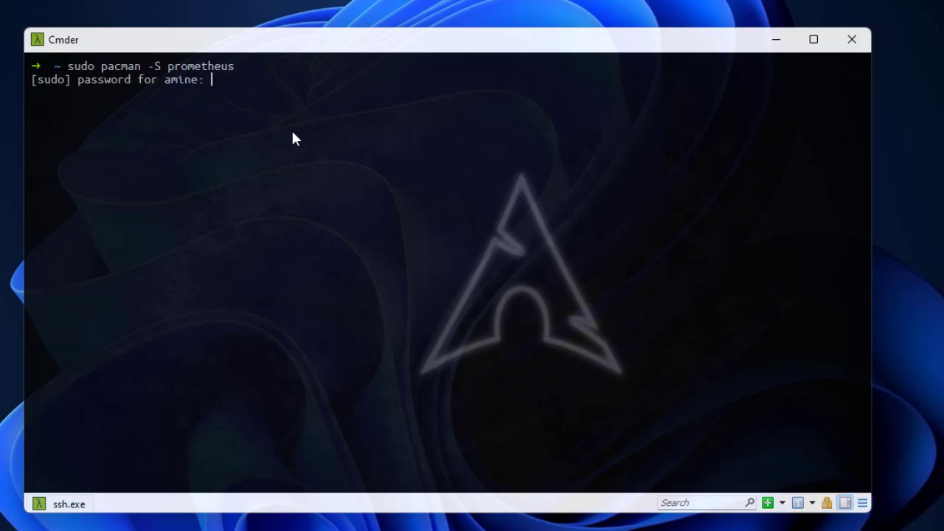
{"action": "key", "text": "Return"}
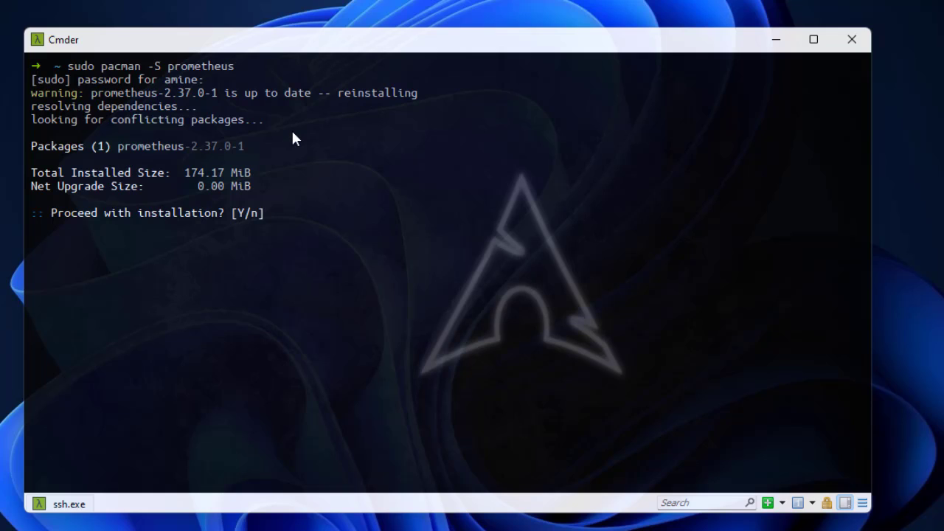
{"action": "type", "text": "y"}
{"action": "key", "text": "Return"}
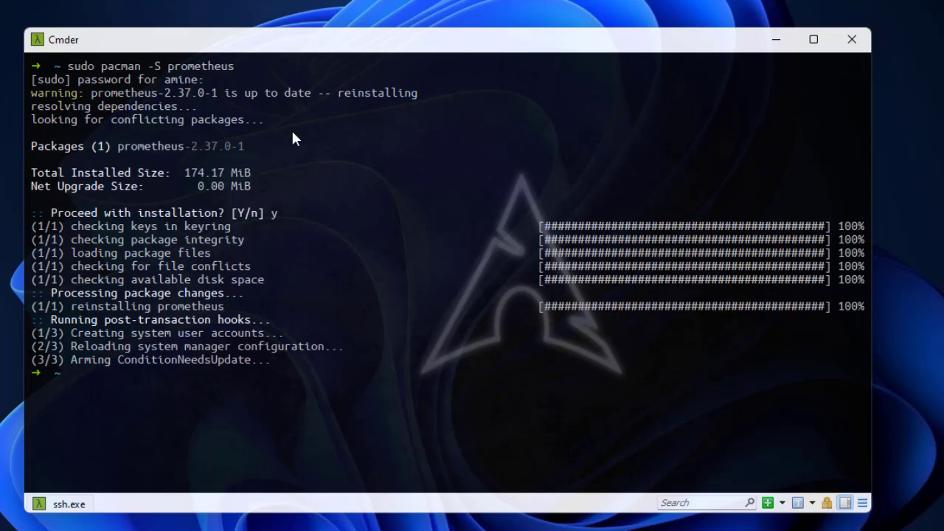
{"action": "key", "text": "ctrl+l"}
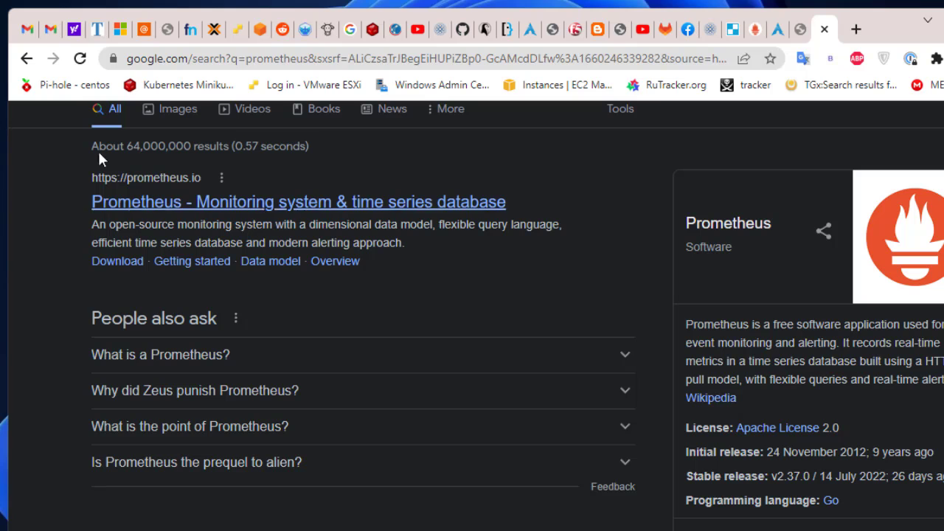
Step: Switch to Chrome, search Google for haproxy exporter, and read the README of the prometheus/haproxy_exporter GitHub repository
{"action": "left_click", "coordinate": [26, 58]}
{"action": "left_click", "coordinate": [403, 270]}
{"action": "type", "text": "hap"}
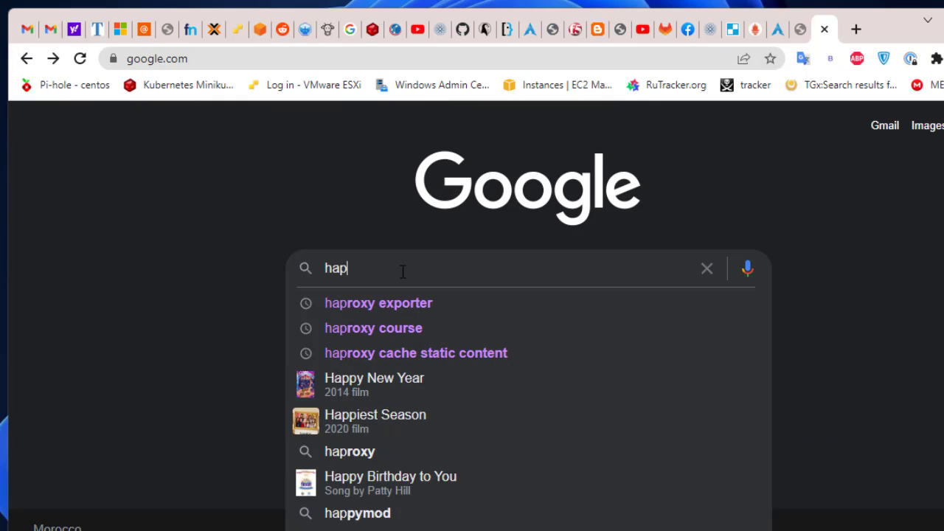
{"action": "key", "text": "Down"}
{"action": "key", "text": "Return"}
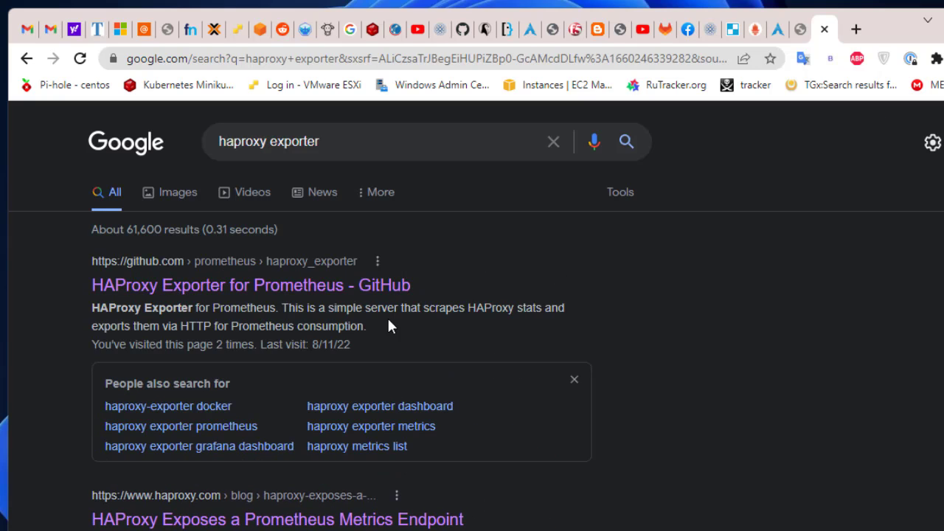
{"action": "left_click", "coordinate": [300, 293]}
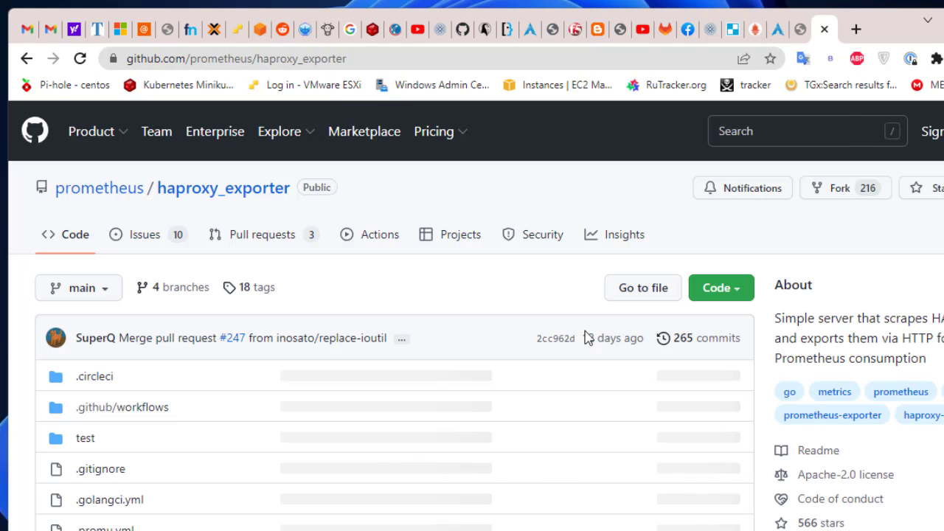
{"action": "scroll", "coordinate": [635, 352], "scroll_direction": "down", "scroll_amount": 7}
{"action": "scroll", "coordinate": [638, 352], "scroll_direction": "down", "scroll_amount": 5}
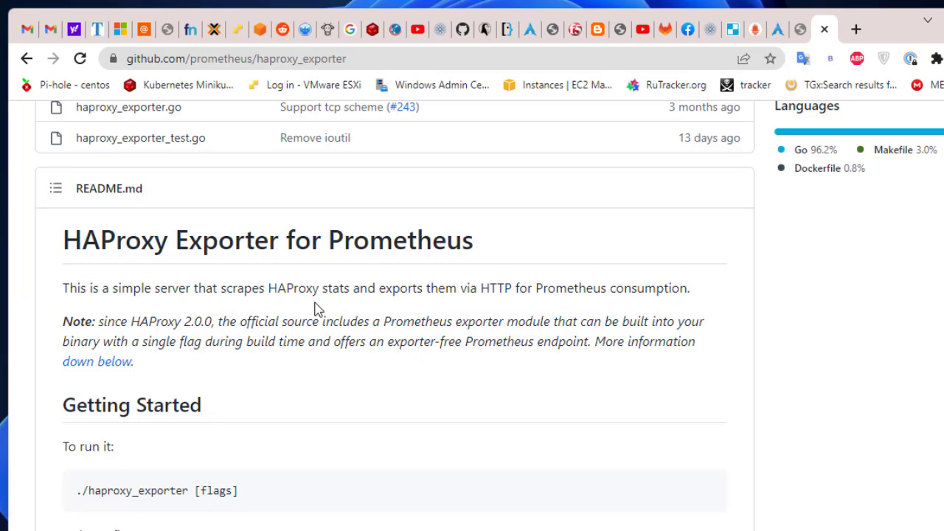
Step: Open the HAProxy statistics report at 192.168.1.78:8080/stats in a new browser tab and display its CSV export
{"action": "left_click", "coordinate": [857, 30]}
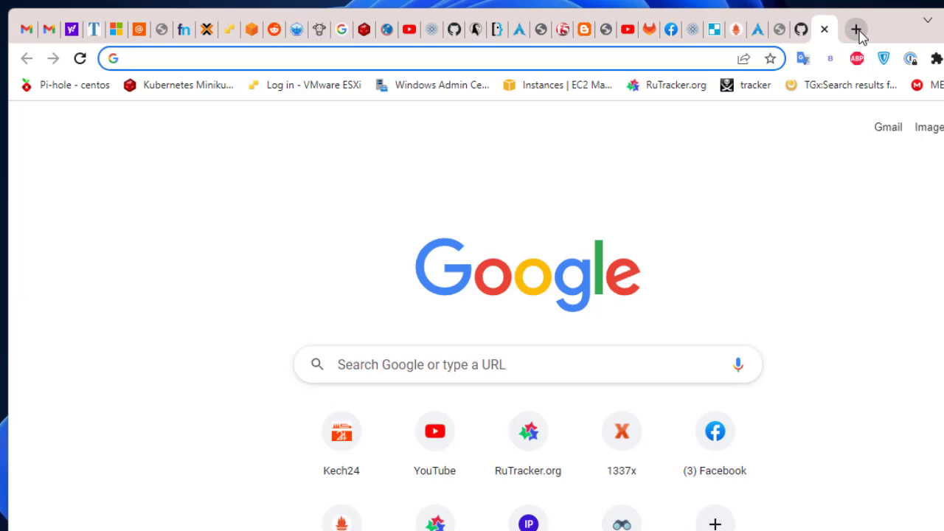
{"action": "type", "text": "1"}
{"action": "key", "text": "Right"}
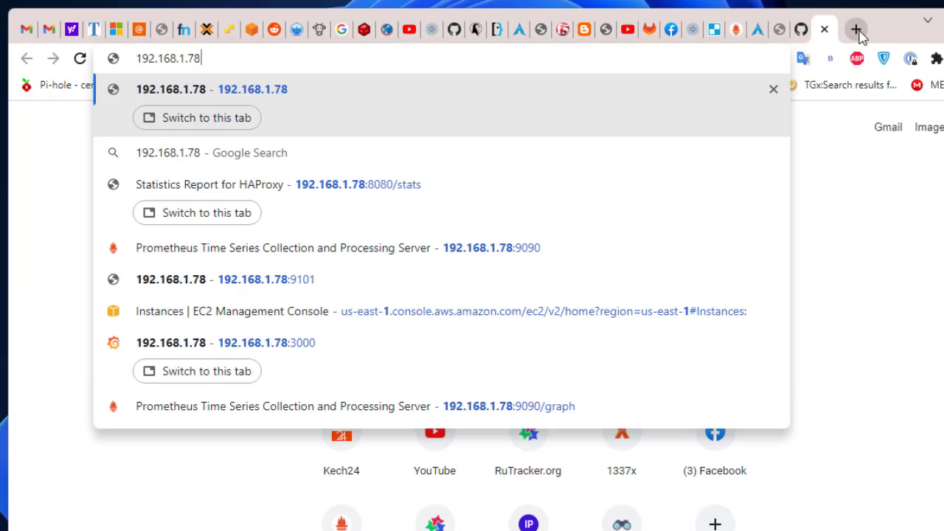
{"action": "type", "text": ":"}
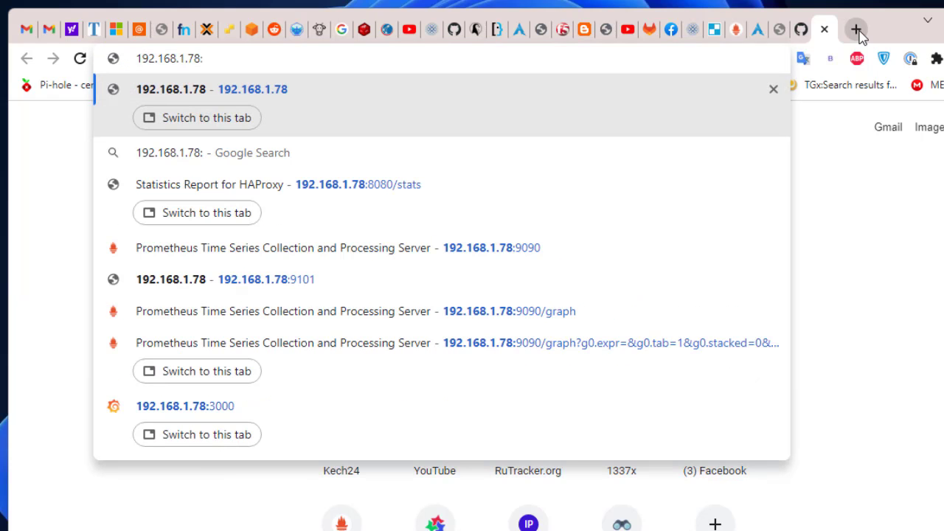
{"action": "type", "text": "8080"}
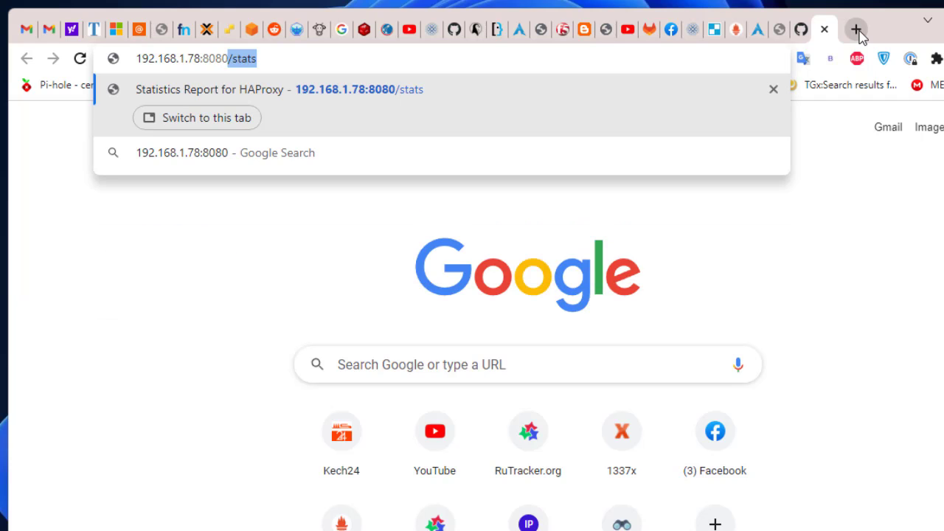
{"action": "key", "text": "Return"}
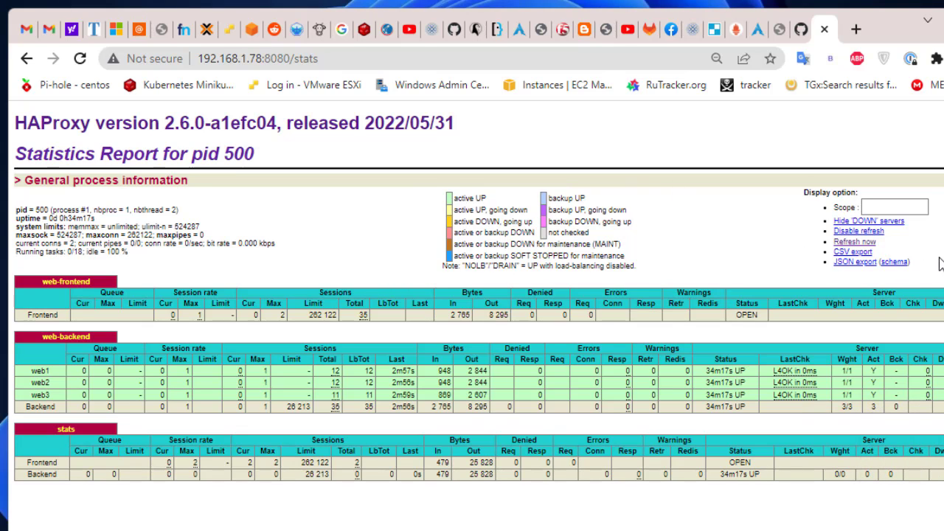
{"action": "mouse_move", "coordinate": [878, 242]}
{"action": "left_mouse_down"}
{"action": "mouse_move", "coordinate": [808, 249]}
{"action": "mouse_move", "coordinate": [878, 267]}
{"action": "mouse_move", "coordinate": [908, 253]}
{"action": "mouse_move", "coordinate": [871, 241]}
{"action": "left_mouse_up"}
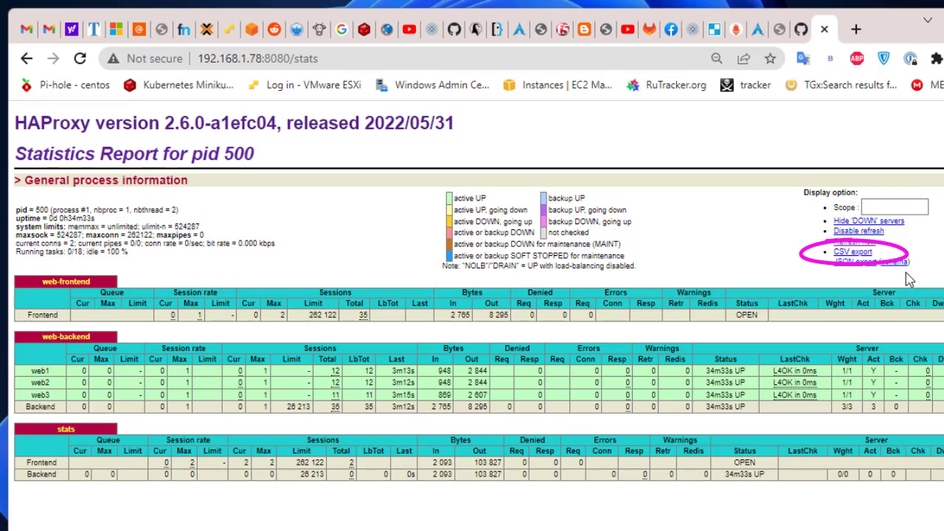
{"action": "left_click", "coordinate": [865, 255]}
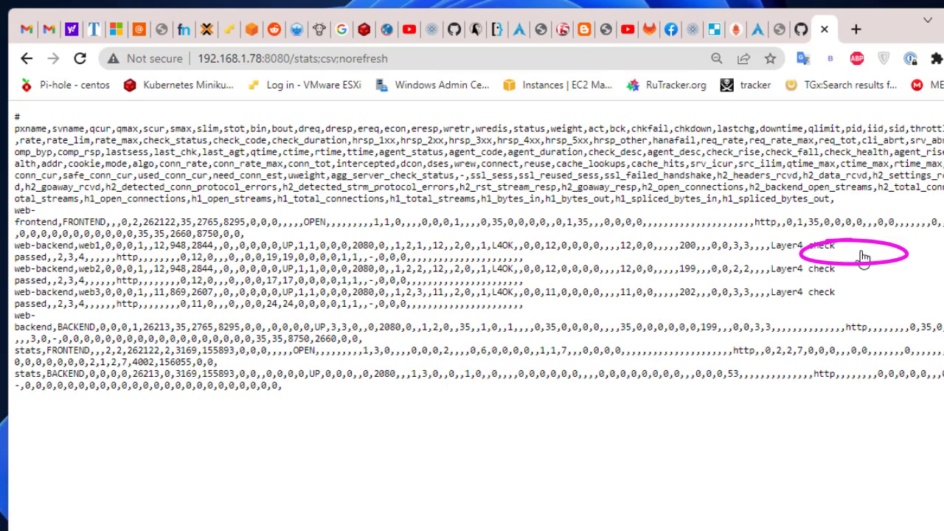
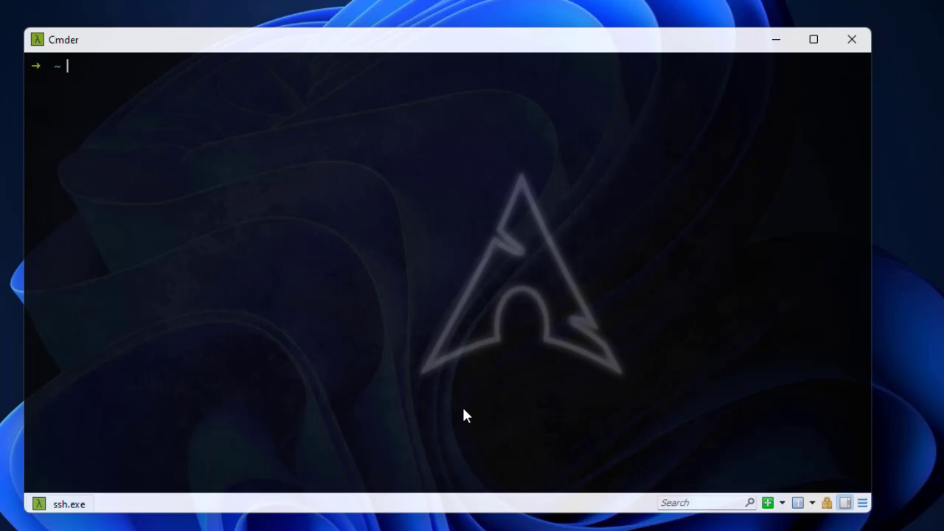
{"action": "right_click", "coordinate": [161, 79]}
{"action": "left_click", "coordinate": [493, 295]}
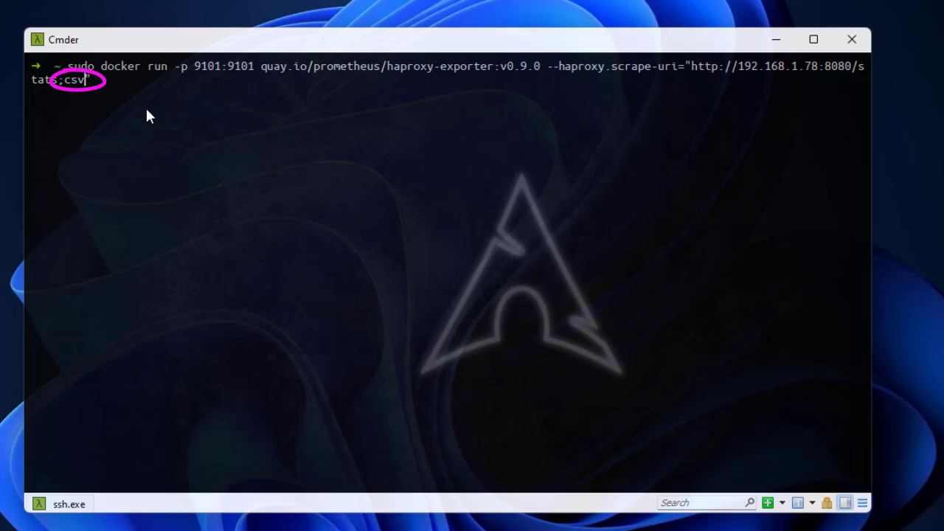
{"action": "type", "text": "\""}
{"action": "key", "text": "Return"}
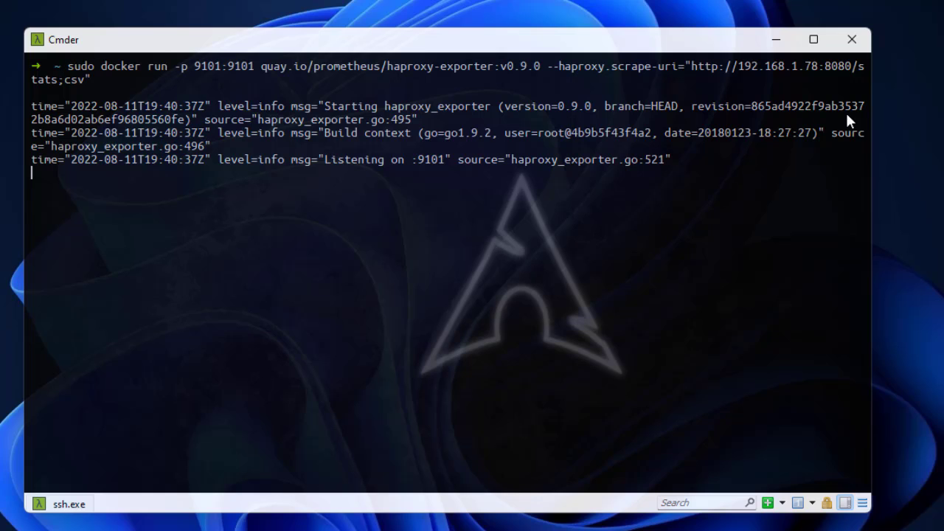
Step: Start a second Cmder console and connect to 192.168.1.78 over SSH, entering the account password
{"action": "left_click", "coordinate": [768, 503]}
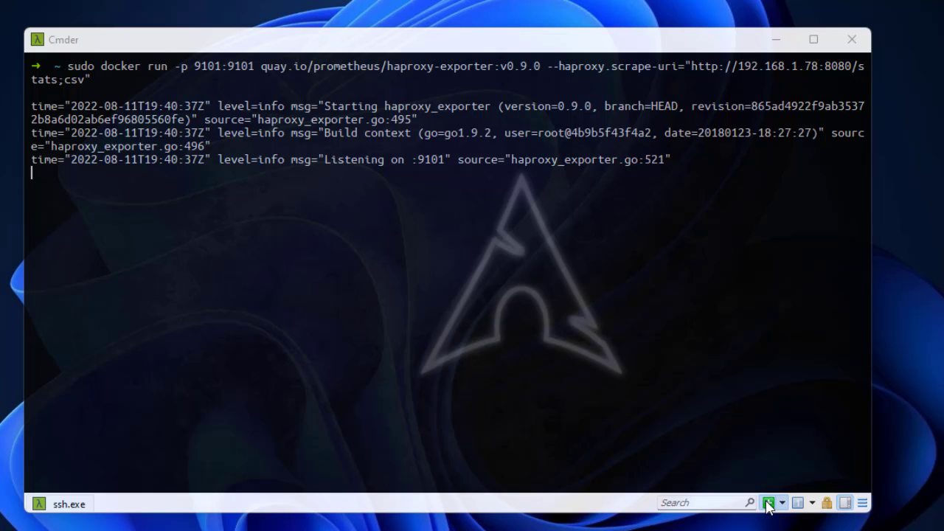
{"action": "left_click", "coordinate": [521, 389]}
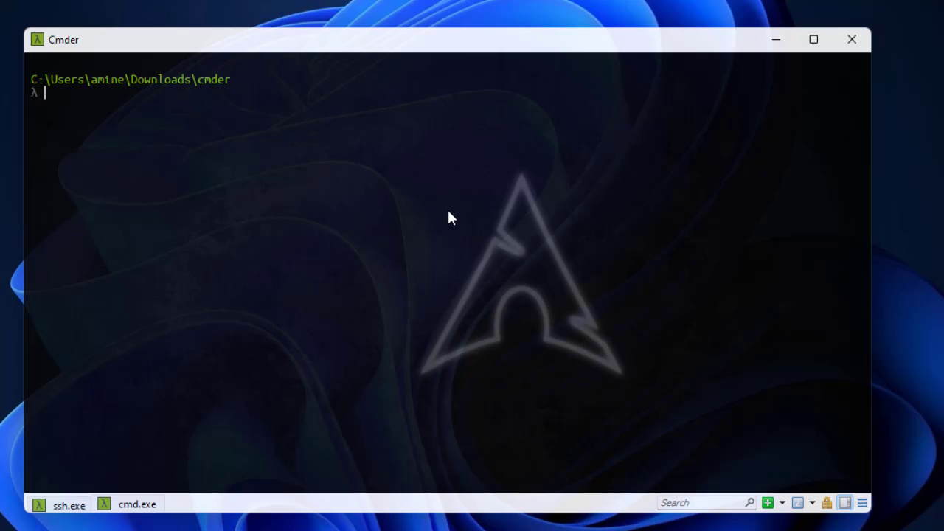
{"action": "type", "text": "ssh 192.168.1.78"}
{"action": "key", "text": "Return"}
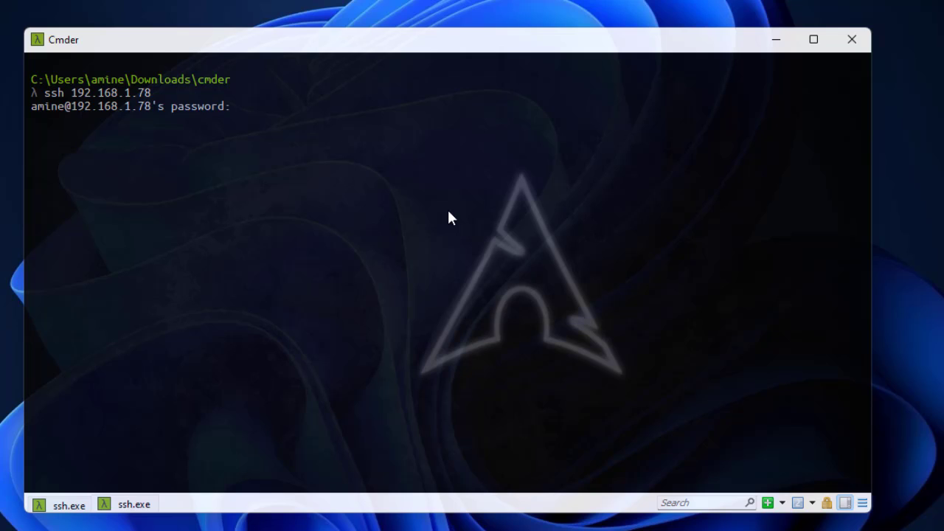
{"action": "key", "text": "Return"}
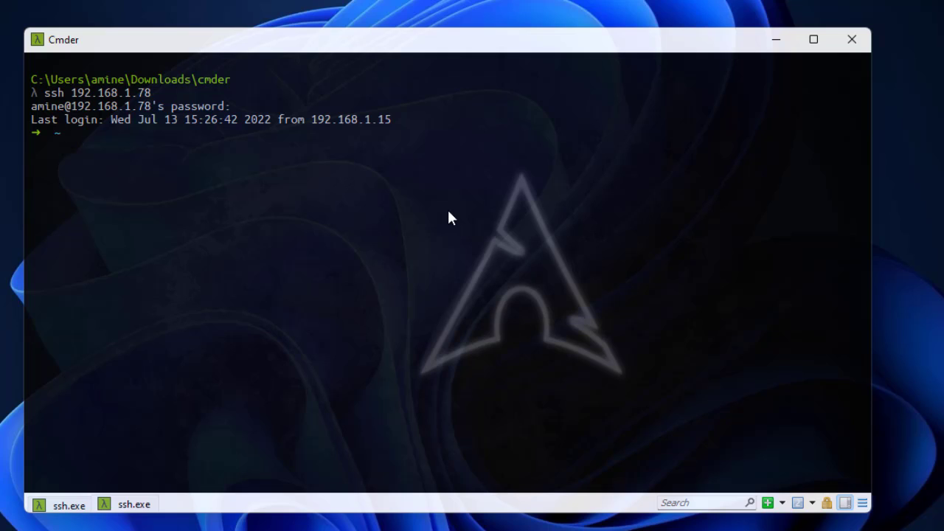
Step: List the running Docker containers with sudo docker ps, entering the sudo password
{"action": "type", "text": "sudo"}
{"action": "type", "text": " soo"}
{"action": "key", "text": "BackSpace"}
{"action": "key", "text": "BackSpace"}
{"action": "key", "text": "BackSpace"}
{"action": "type", "text": "docker ps"}
{"action": "key", "text": "Return"}
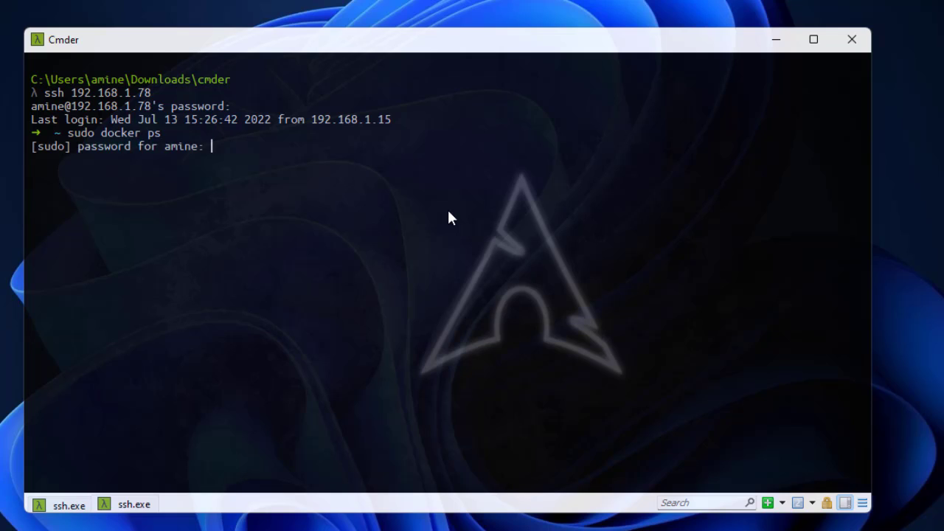
{"action": "key", "text": "Return"}
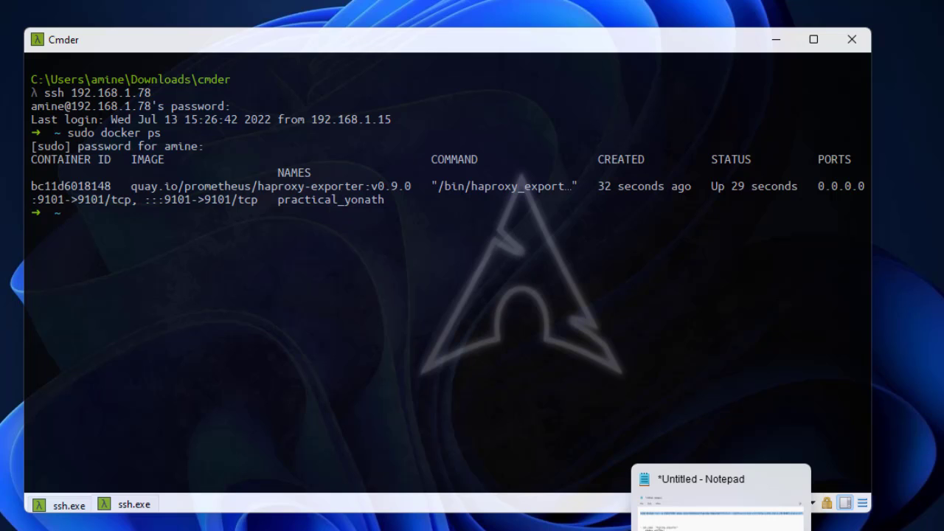
Step: Switch to Chrome and open the Prometheus graph page at 192.168.1.78:9090 in a new browser tab
{"action": "left_click", "coordinate": [685, 509]}
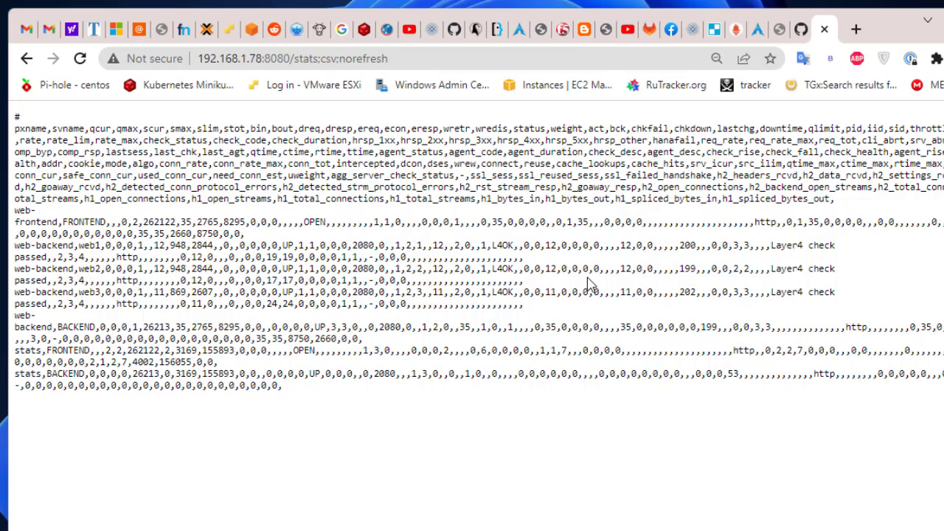
{"action": "left_click", "coordinate": [856, 31]}
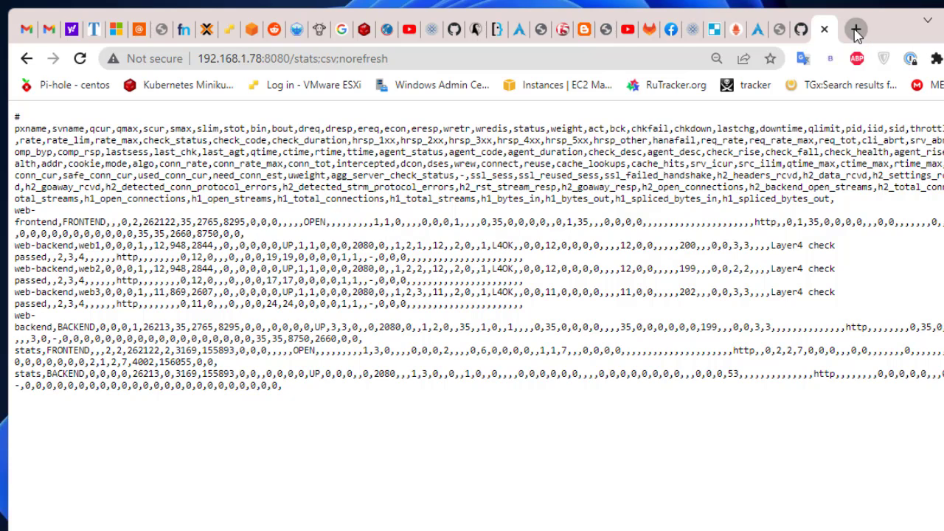
{"action": "type", "text": "192.168.1.78"}
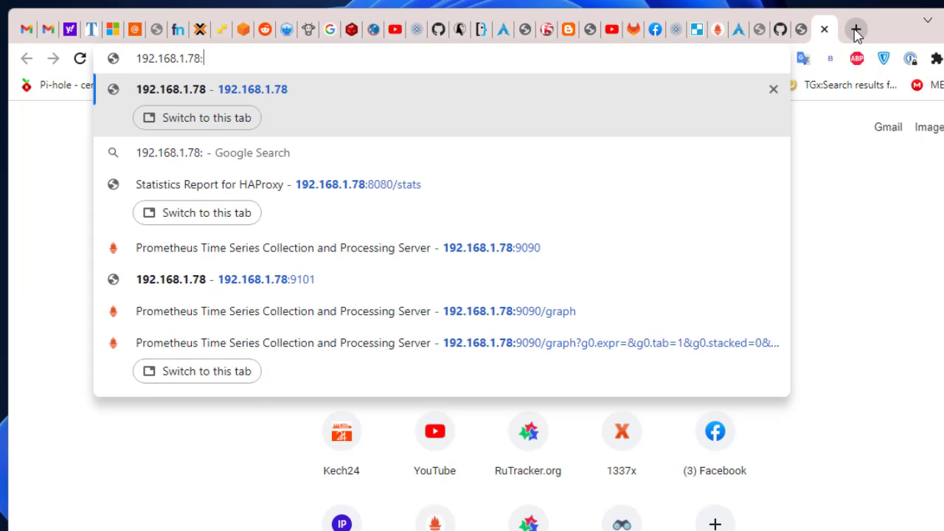
{"action": "type", "text": ":9090"}
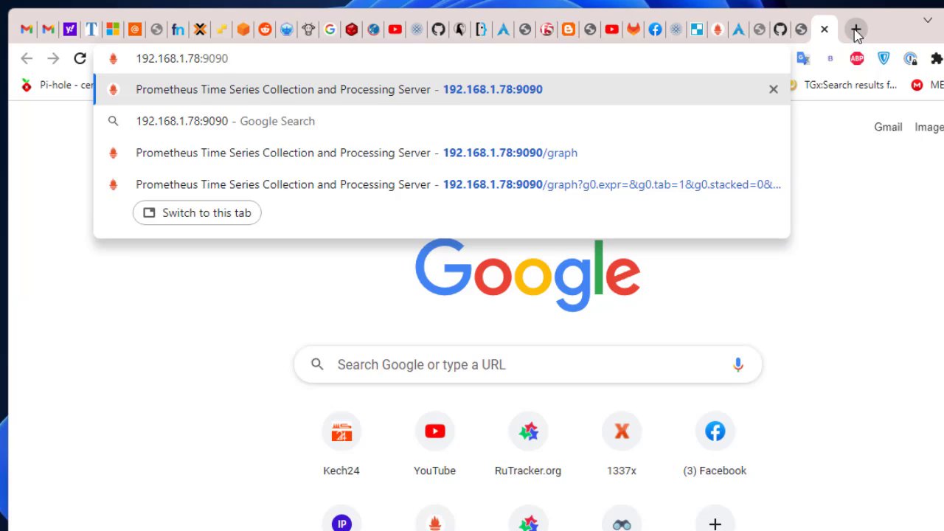
{"action": "key", "text": "Return"}
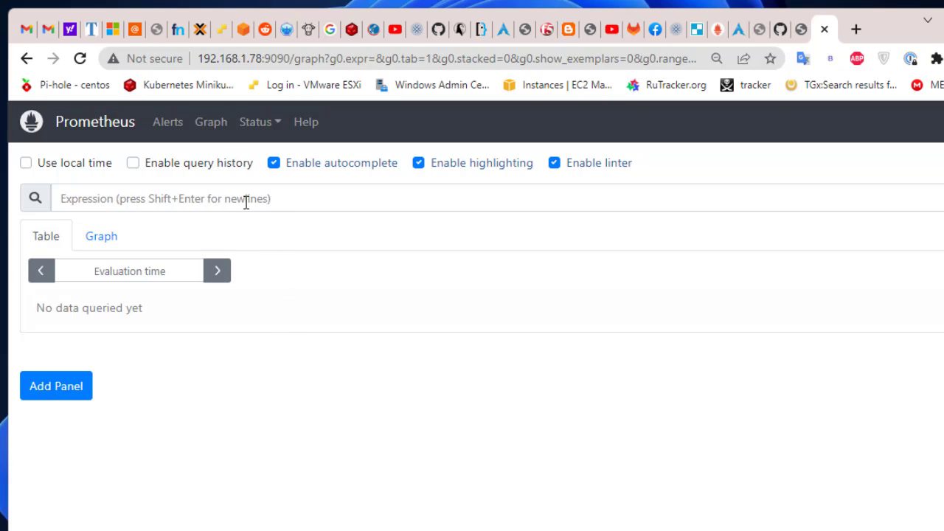
{"action": "left_click", "coordinate": [211, 125]}
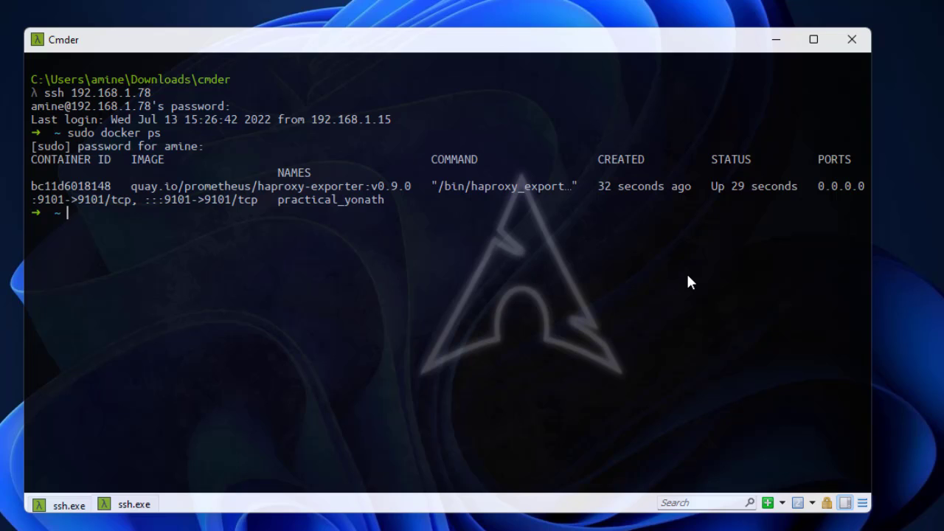
{"action": "type", "text": "sudo v"}
{"action": "key", "text": "BackSpace"}
{"action": "key", "text": "BackSpace"}
{"action": "key", "text": "BackSpace"}
{"action": "key", "text": "BackSpace"}
{"action": "key", "text": "BackSpace"}
{"action": "key", "text": "BackSpace"}
Step: Clear the Cmder terminal and open /etc/prometheus/prometheus.yml in vim with sudo
{"action": "key", "text": "ctrl+l"}
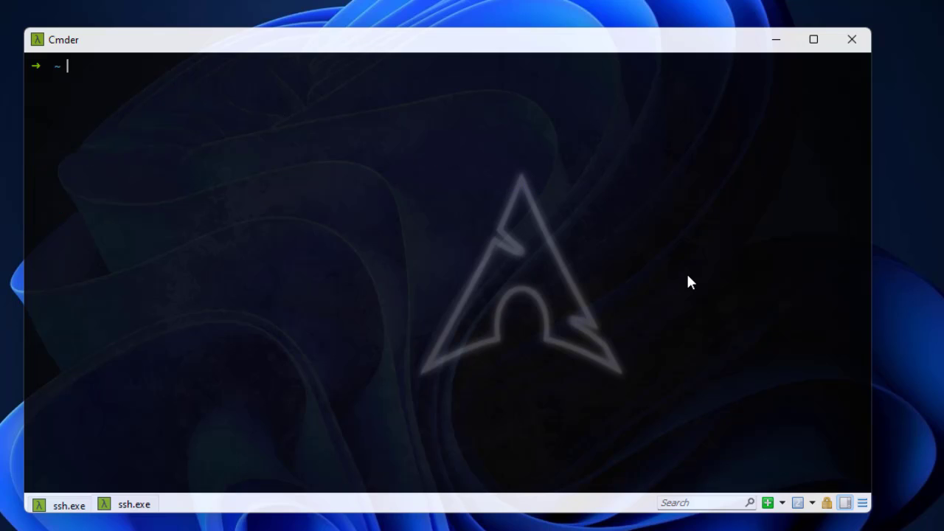
{"action": "type", "text": "sudo"}
{"action": "type", "text": "vim /etc/"}
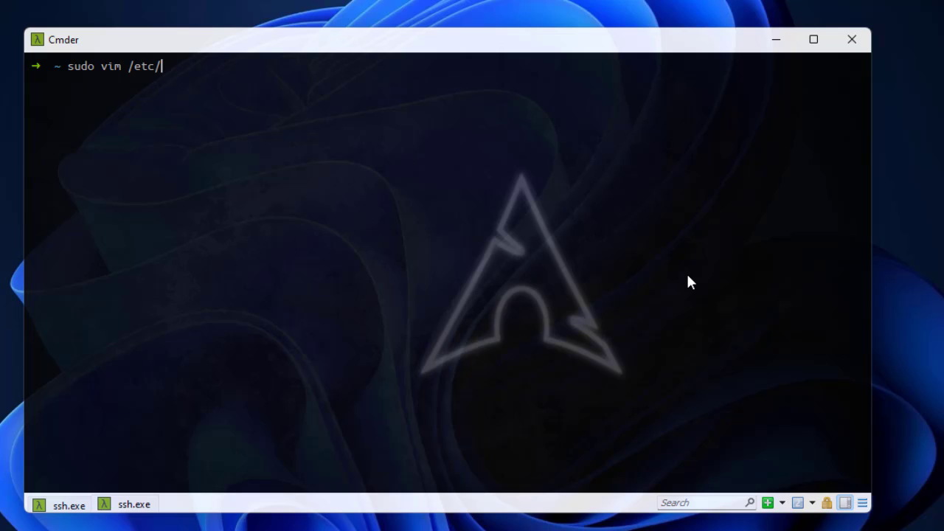
{"action": "type", "text": "prometheus/"}
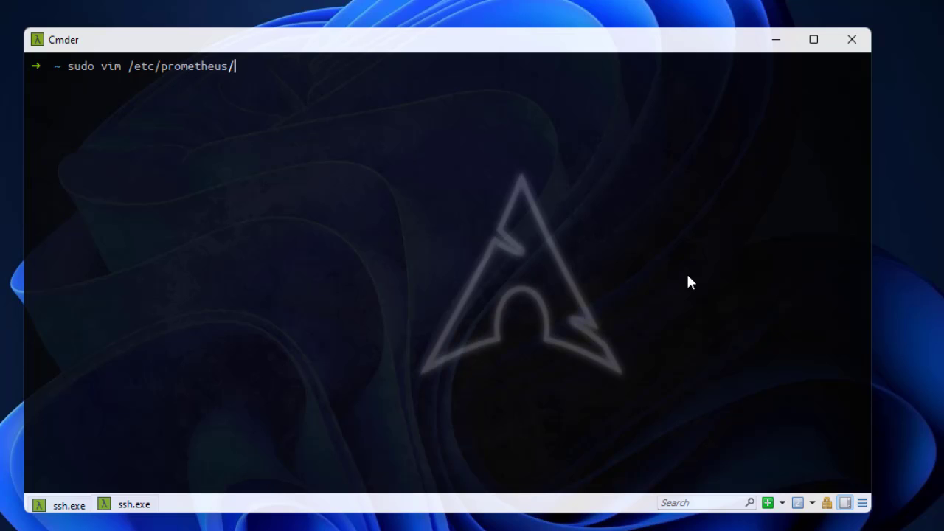
{"action": "type", "text": "pro"}
{"action": "key", "text": "Tab"}
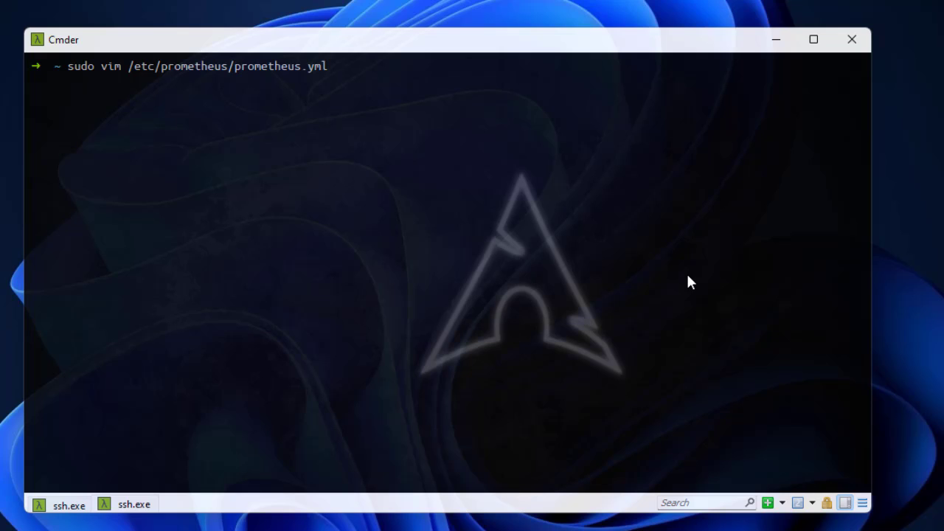
{"action": "key", "text": "Return"}
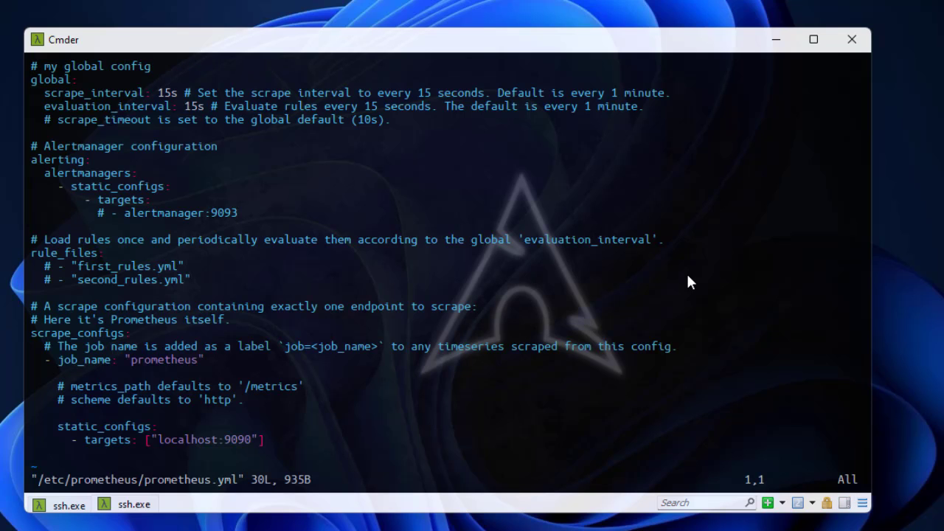
Step: Append a scrape job with job_name "haproxy_exporter" on the last line of prometheus.yml, below the prometheus job
{"action": "key", "text": "Down"}
{"action": "key", "text": "Down"}
{"action": "key", "text": "Down"}
{"action": "key", "text": "Down"}
{"action": "key", "text": "Down"}
{"action": "key", "text": "Down"}
{"action": "key", "text": "Down"}
{"action": "key", "text": "Down"}
{"action": "key", "text": "Down"}
{"action": "key", "text": "Down"}
{"action": "key", "text": "Down"}
{"action": "key", "text": "Down"}
{"action": "key", "text": "Down"}
{"action": "key", "text": "Down"}
{"action": "key", "text": "Down"}
{"action": "key", "text": "Down"}
{"action": "key", "text": "Down"}
{"action": "key", "text": "Down"}
{"action": "key", "text": "Down"}
{"action": "key", "text": "Down"}
{"action": "key", "text": "Down"}
{"action": "key", "text": "Down"}
{"action": "key", "text": "Down"}
{"action": "key", "text": "Down"}
{"action": "key", "text": "Down"}
{"action": "key", "text": "Down"}
{"action": "key", "text": "Down"}
{"action": "key", "text": "Down"}
{"action": "key", "text": "i"}
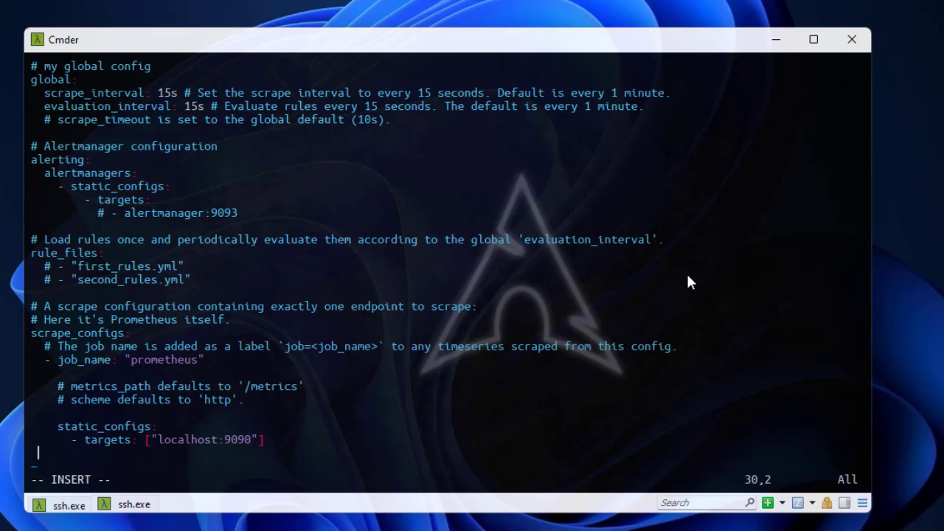
{"action": "type", "text": "- job_name: \"\""}
{"action": "key", "text": "Left"}
{"action": "type", "text": "ha"}
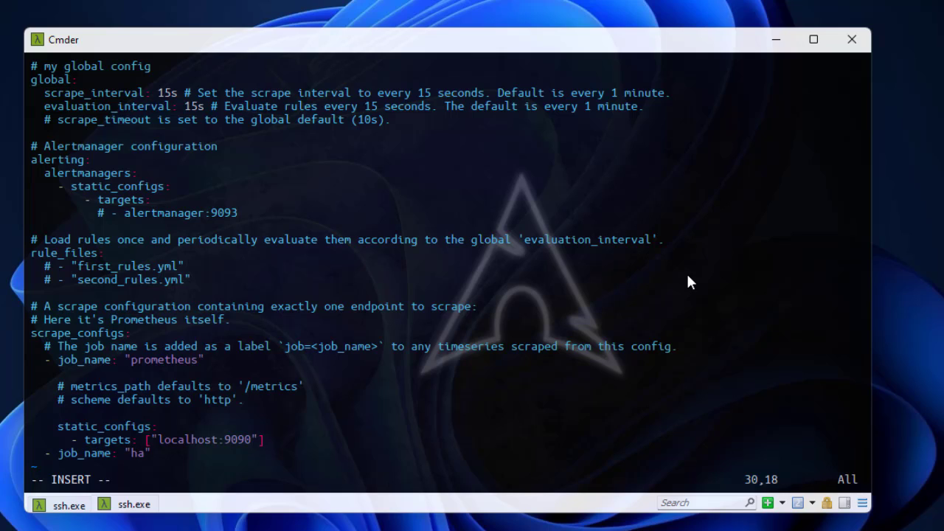
{"action": "type", "text": "proxy_exporter"}
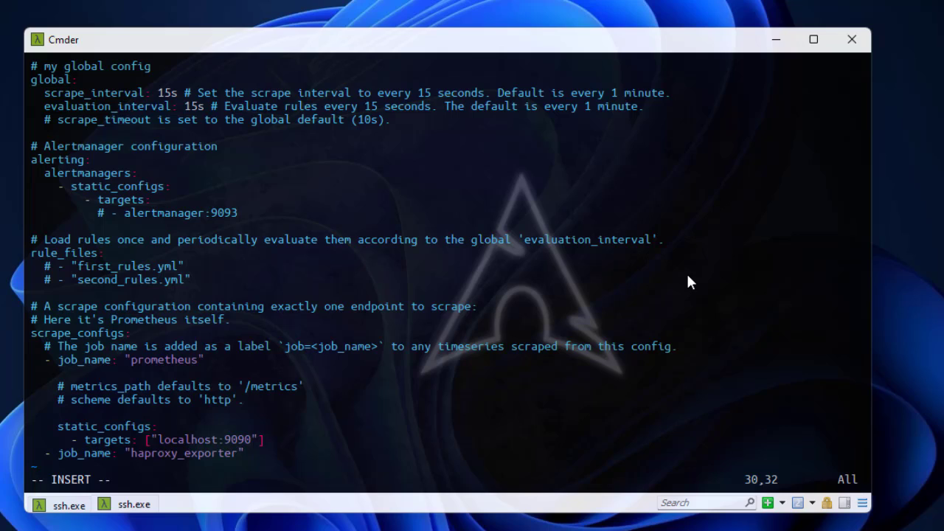
Step: Add a static_configs: line under the haproxy_exporter job name
{"action": "key", "text": "Right"}
{"action": "key", "text": "Return"}
{"action": "type", "text": "static_config"}
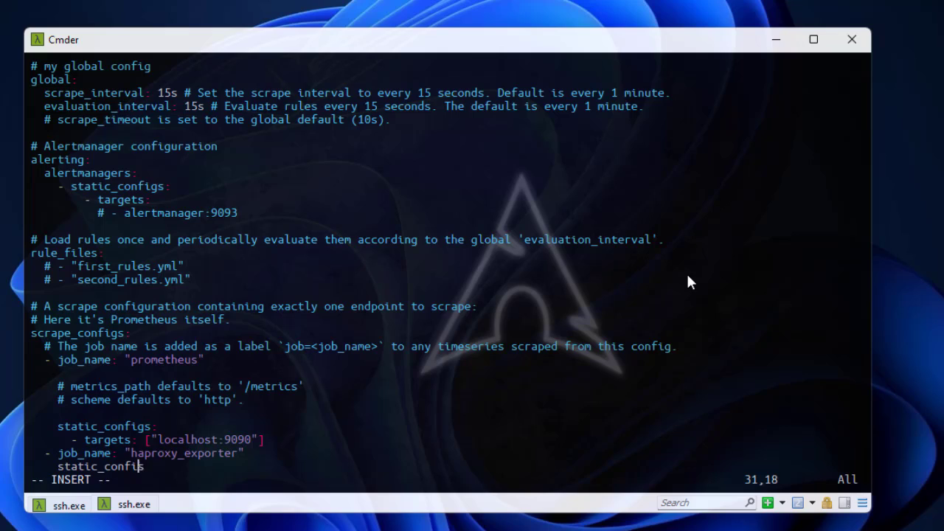
{"action": "key", "text": "BackSpace"}
{"action": "type", "text": "gs:"}
Step: Add the entry - targets: ["localhost:9101"] under the haproxy_exporter job's static_configs
{"action": "key", "text": "Return"}
{"action": "type", "text": "- "}
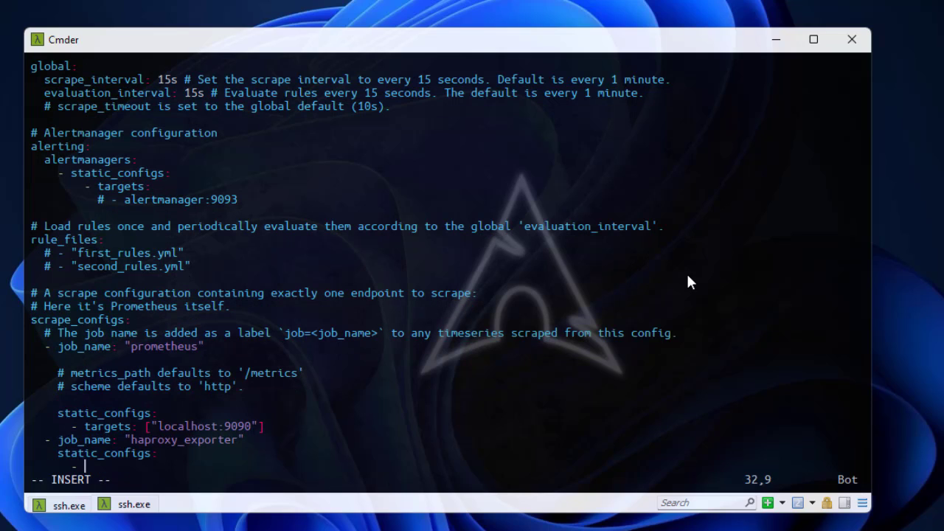
{"action": "type", "text": "targets: []"}
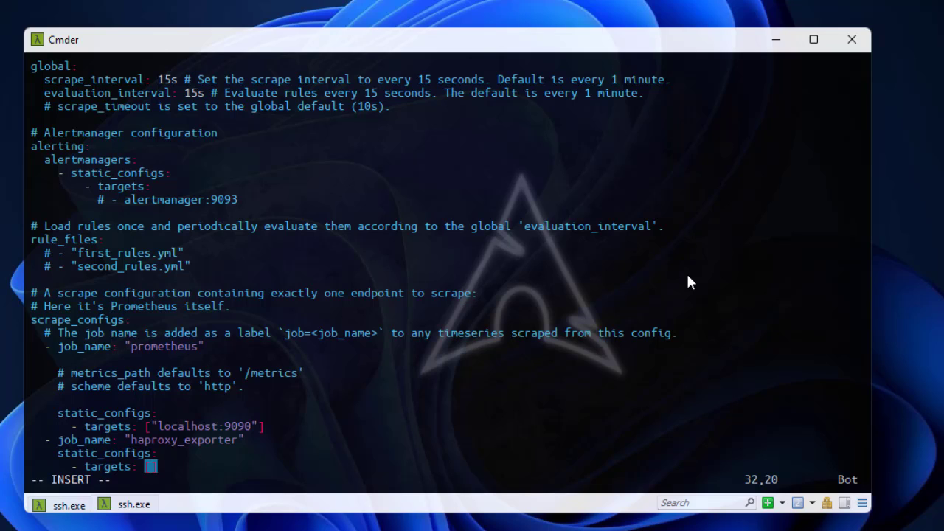
{"action": "key", "text": "Left"}
{"action": "type", "text": "\"\""}
{"action": "key", "text": "Left"}
{"action": "type", "text": "localhost"}
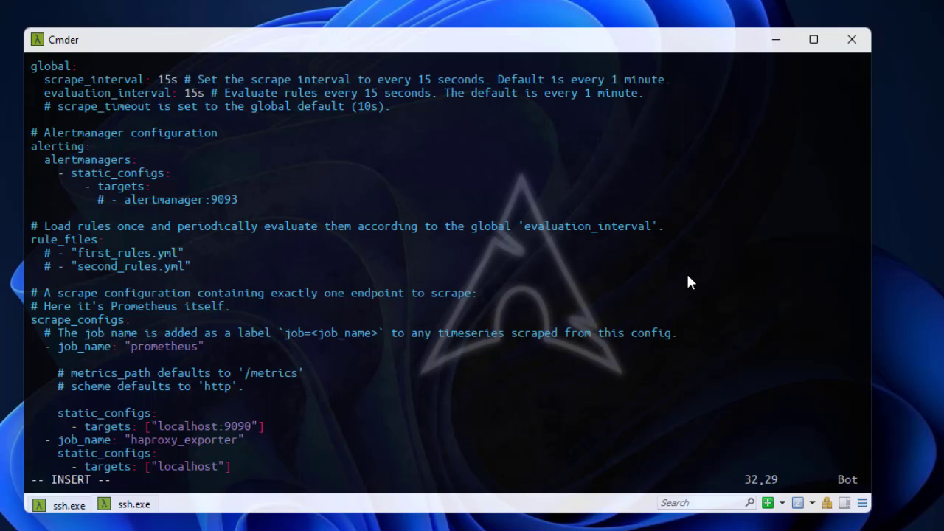
{"action": "type", "text": ":9101"}
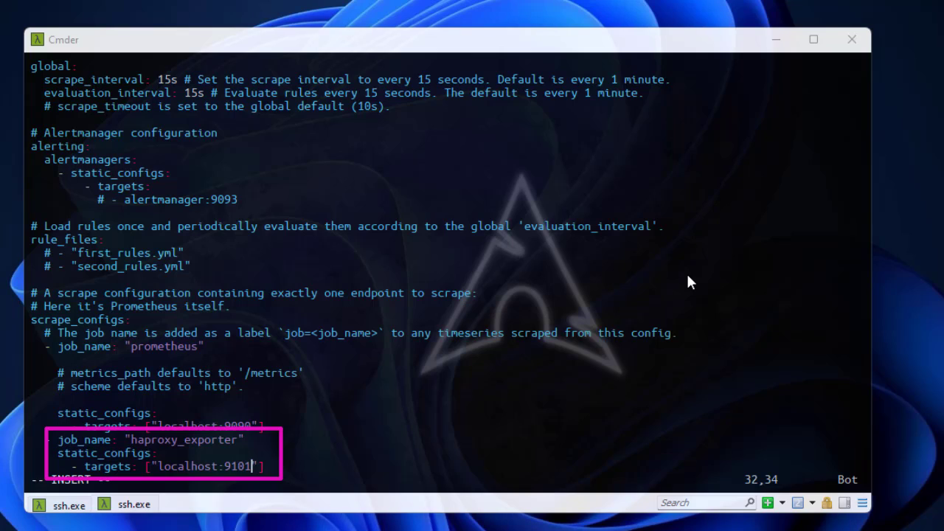
Step: Save prometheus.yml and quit vim
{"action": "key", "text": "Escape"}
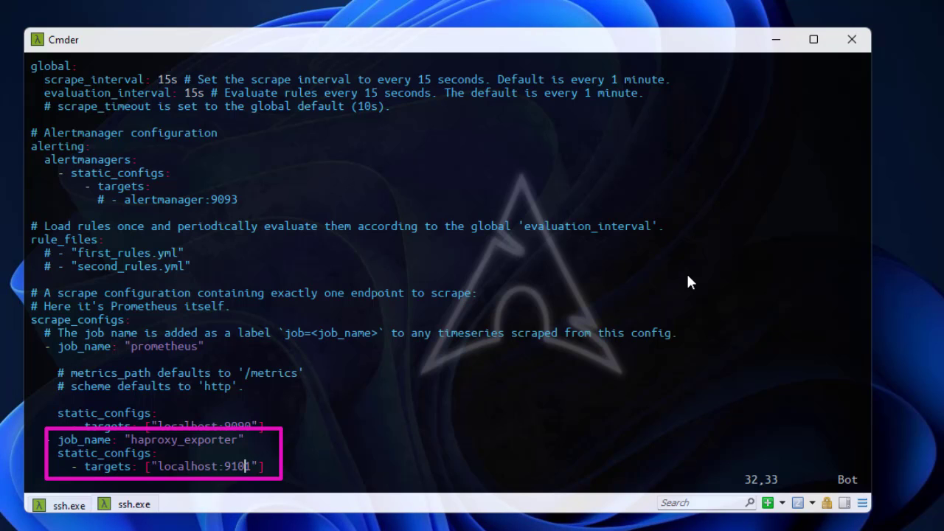
{"action": "type", "text": ":wq"}
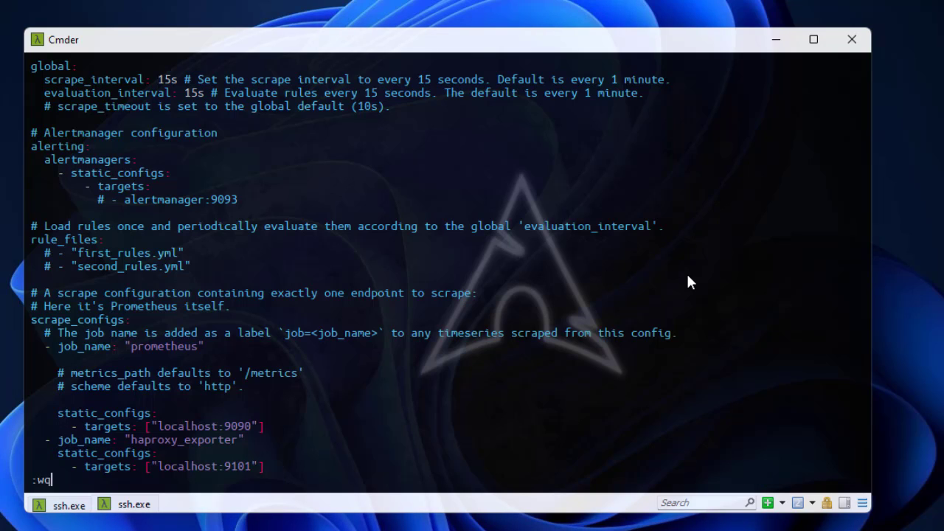
{"action": "key", "text": "Return"}
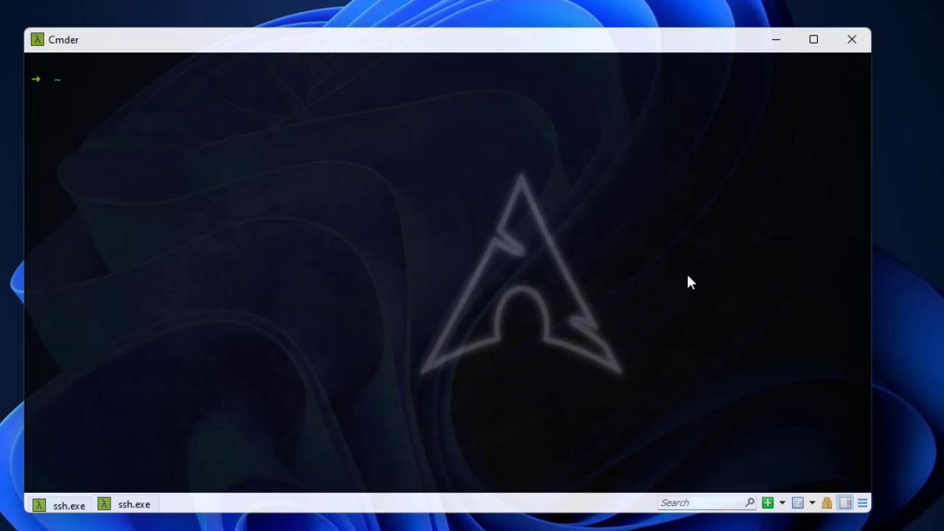
Step: Restart the Prometheus service with sudo systemctl restart prometheus
{"action": "type", "text": "sudo systemctl "}
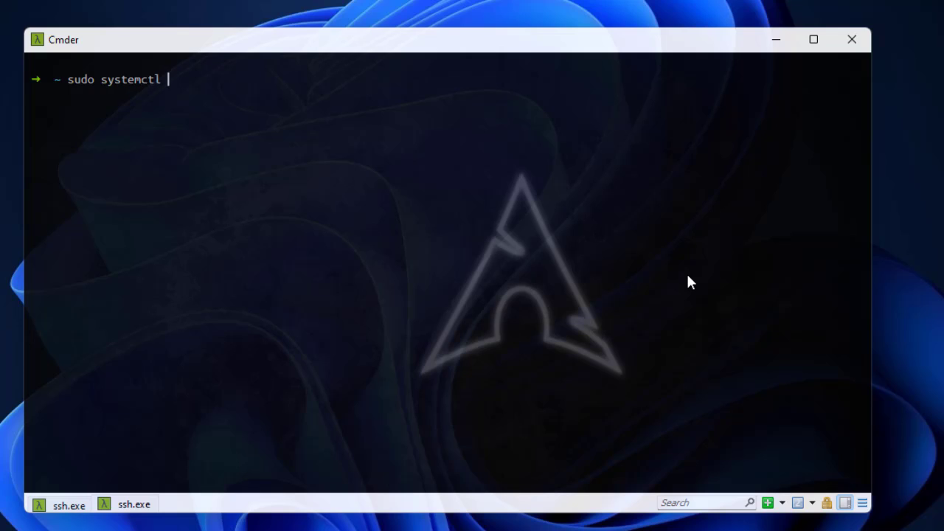
{"action": "type", "text": "restart prometheus"}
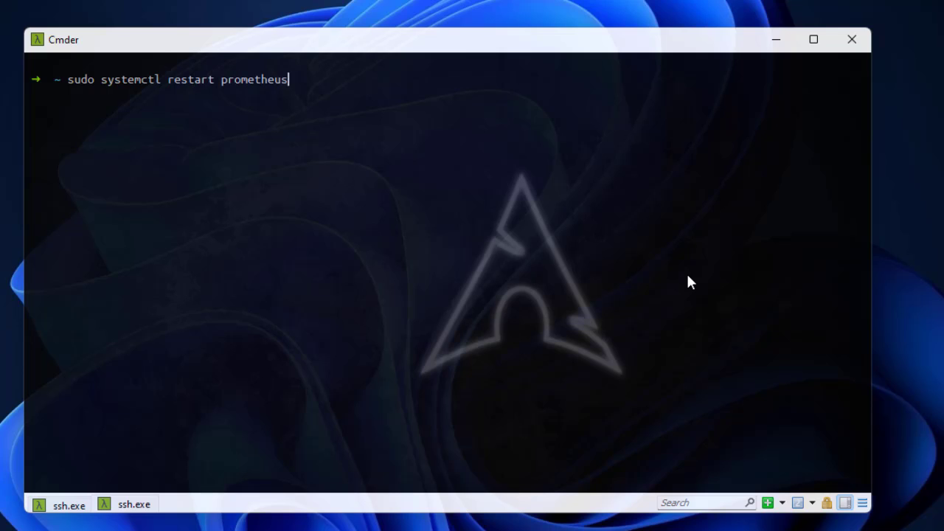
{"action": "key", "text": "Return"}
Step: Switch back to Chrome, reload the Prometheus page and open its graph view
{"action": "mouse_move", "coordinate": [721, 530]}
{"action": "mouse_move", "coordinate": [686, 528]}
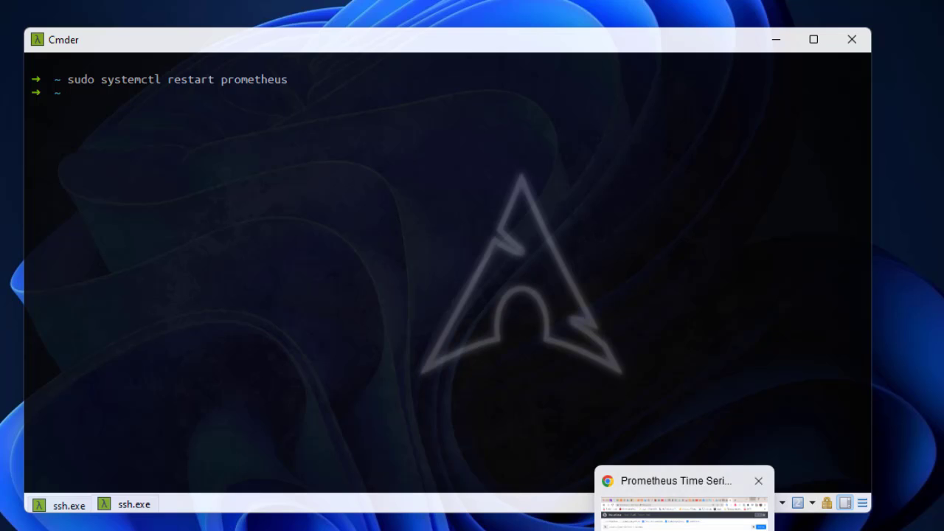
{"action": "left_click", "coordinate": [687, 493]}
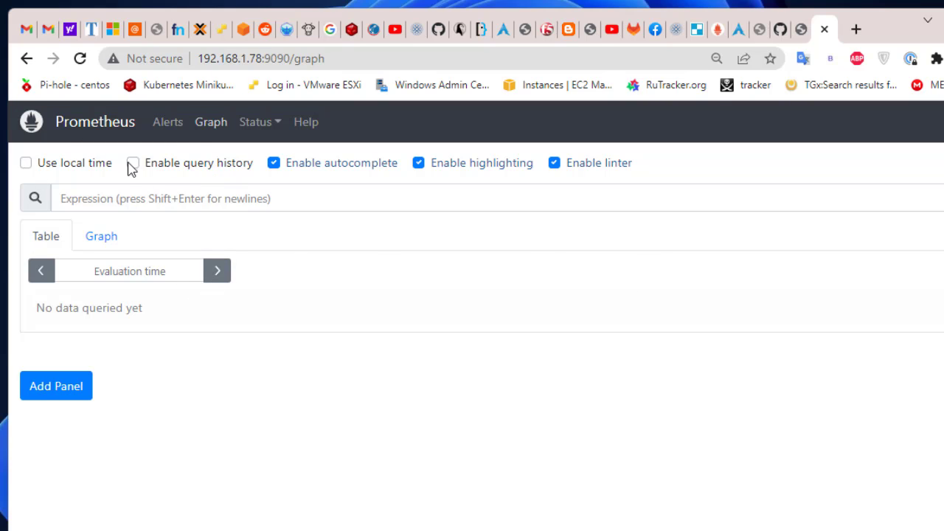
{"action": "left_click", "coordinate": [82, 59]}
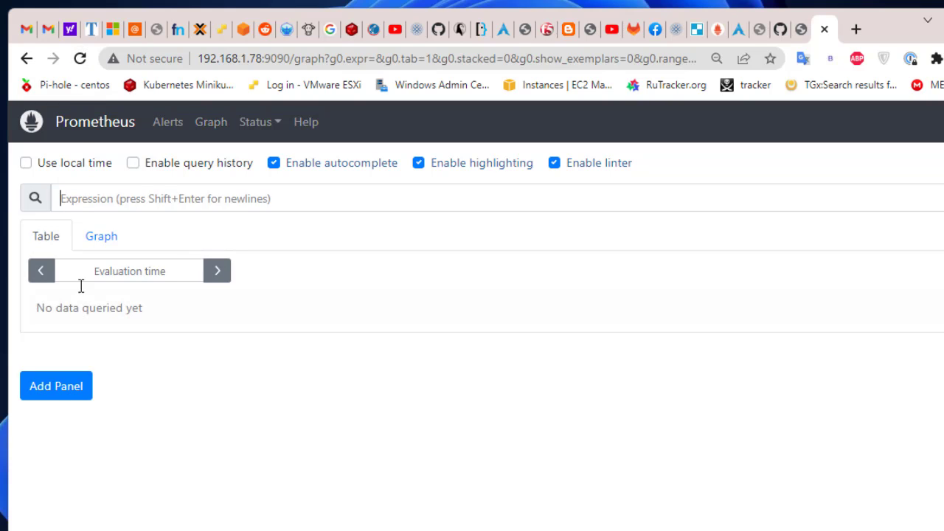
{"action": "left_click", "coordinate": [80, 59]}
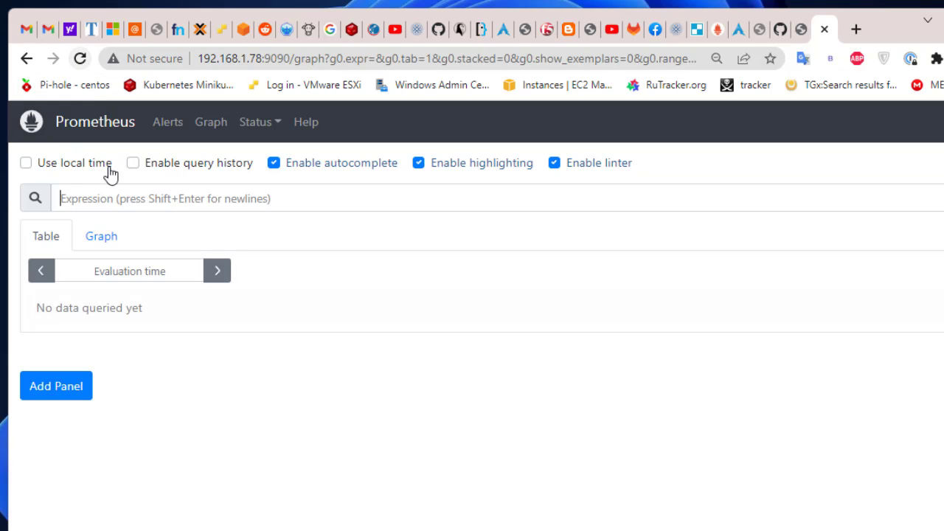
{"action": "left_click", "coordinate": [213, 128]}
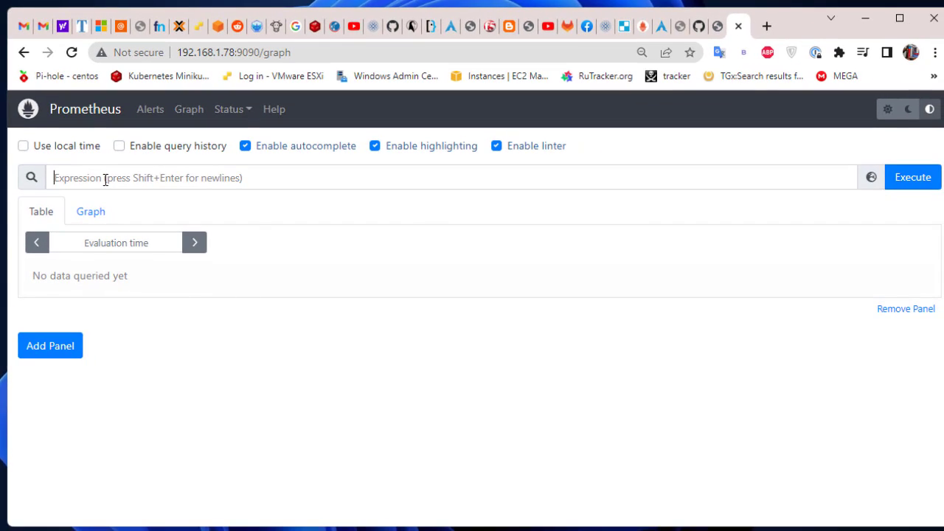
Step: Look up the HAProxy metrics starting with "ha" and run the haproxy_server_up query
{"action": "type", "text": "ha"}
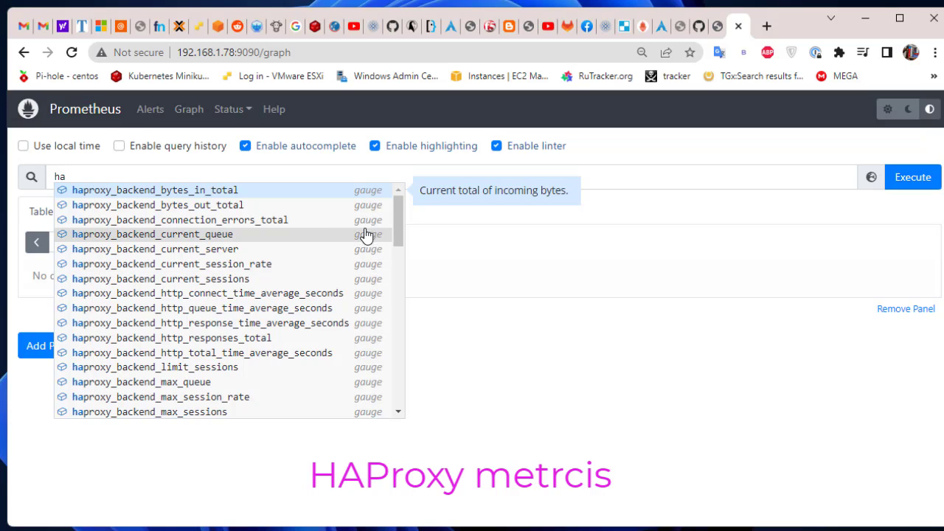
{"action": "left_click_drag", "start_coordinate": [402, 233], "coordinate": [397, 375]}
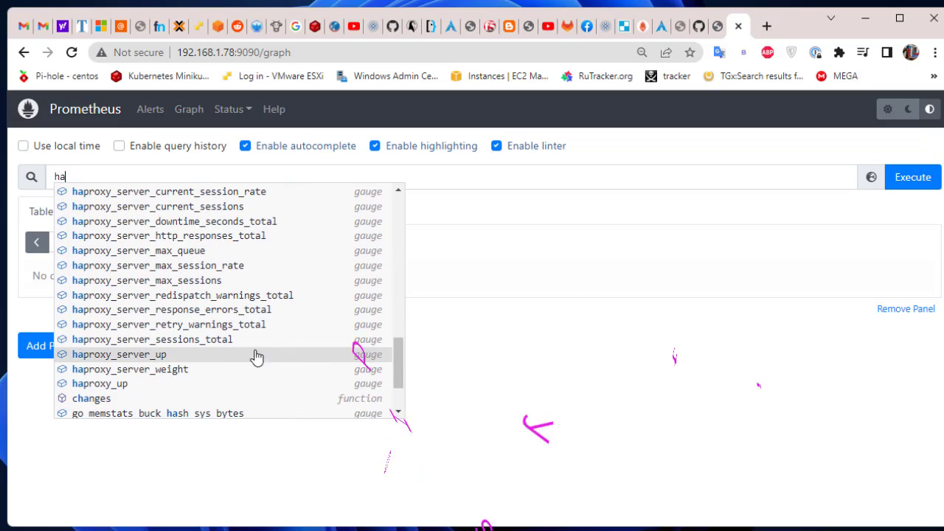
{"action": "left_click", "coordinate": [96, 356]}
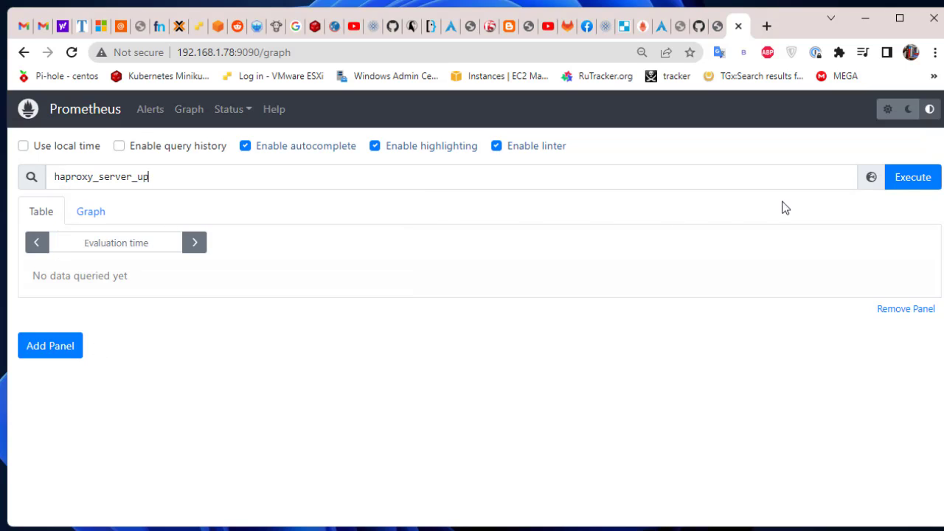
{"action": "left_click", "coordinate": [910, 184]}
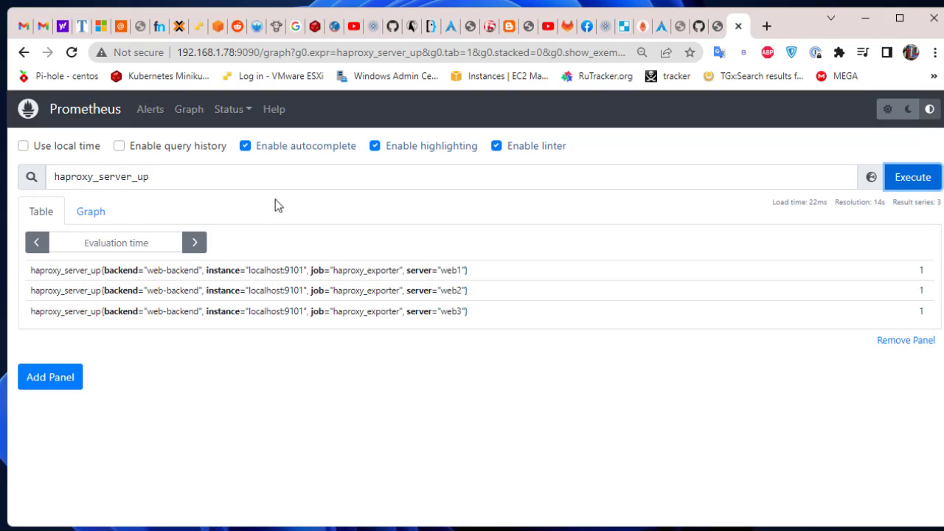
{"action": "left_click", "coordinate": [348, 172]}
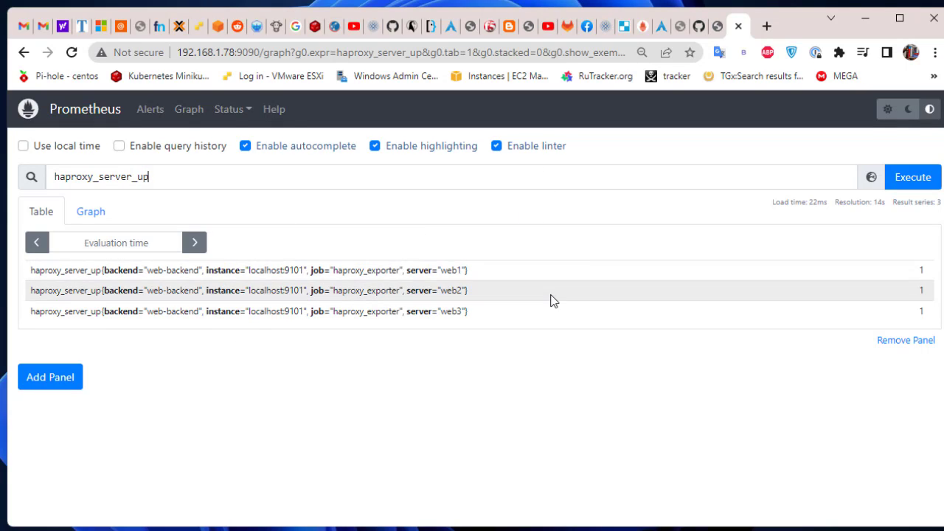
{"action": "left_click", "coordinate": [189, 110]}
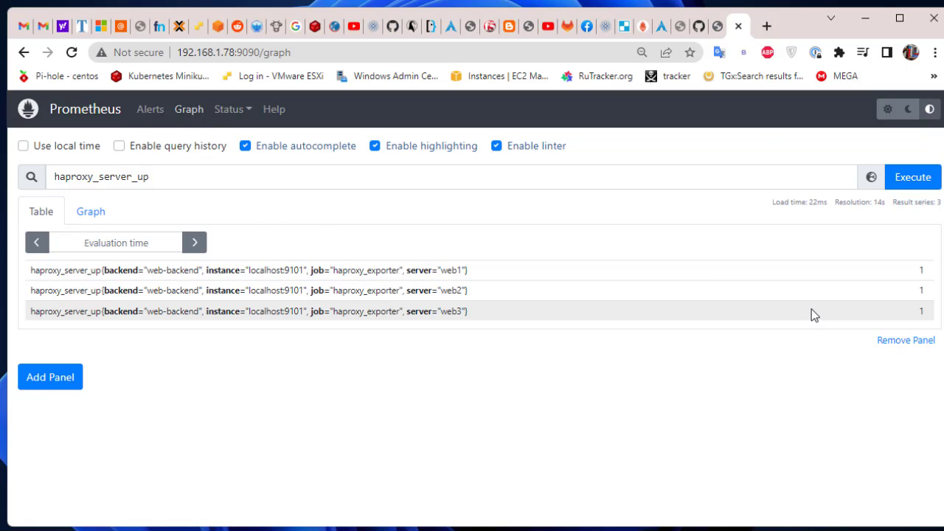
Step: Search Google for "graphana" in a new browser tab and look over the results
{"action": "left_click", "coordinate": [767, 27]}
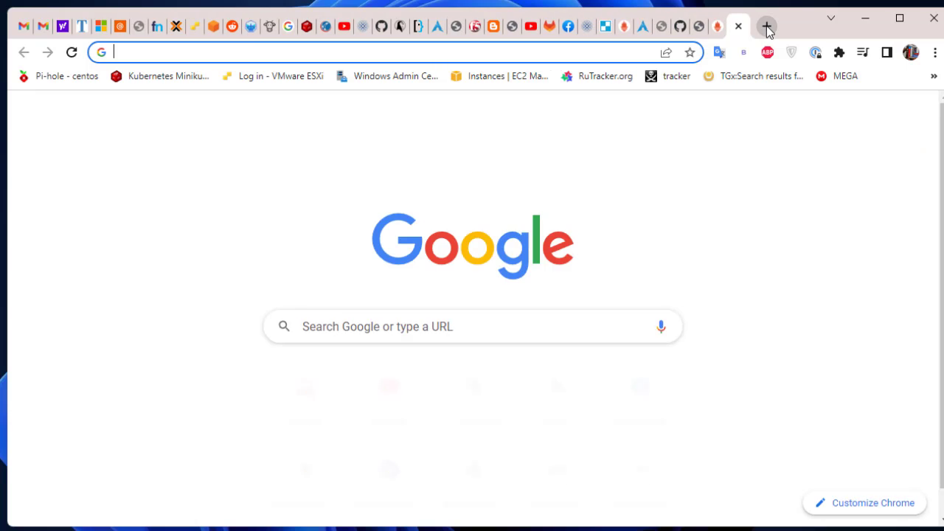
{"action": "type", "text": "gra"}
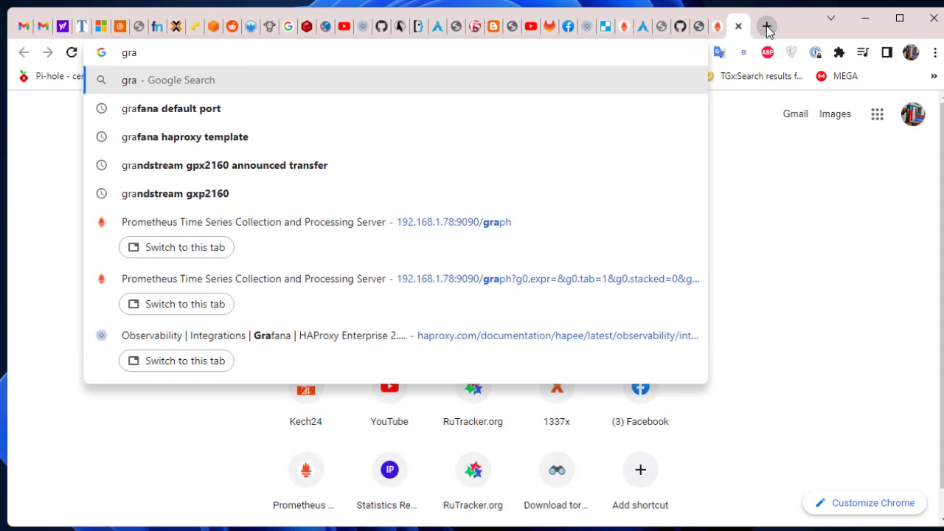
{"action": "type", "text": "phana"}
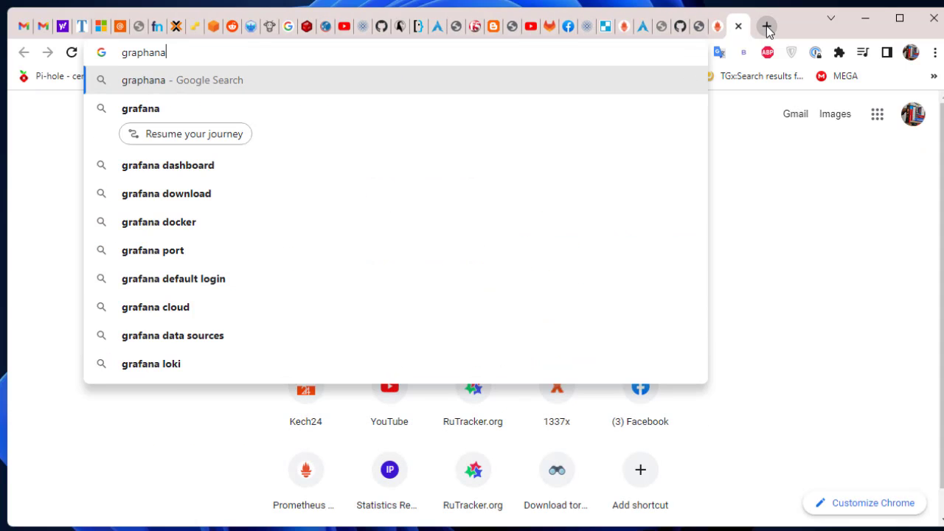
{"action": "key", "text": "Return"}
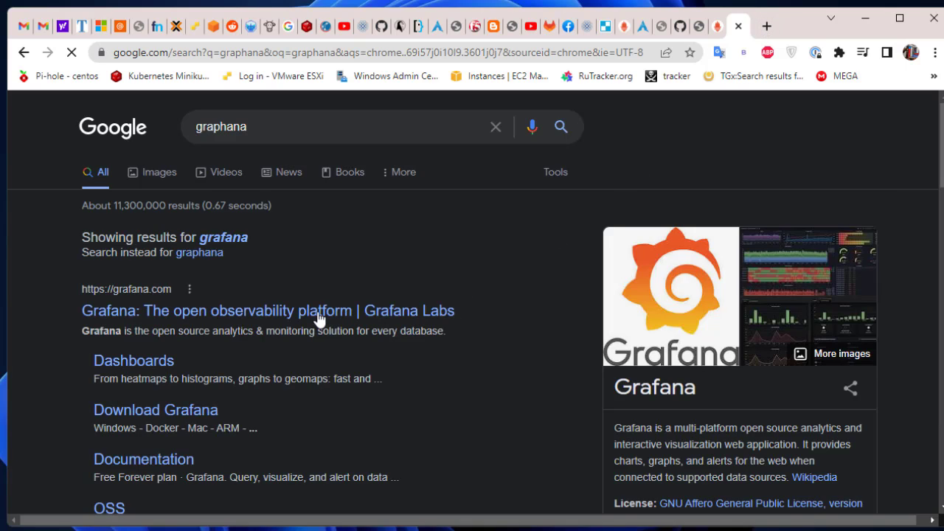
{"action": "scroll", "coordinate": [834, 345], "scroll_direction": "down", "scroll_amount": 3}
{"action": "scroll", "coordinate": [833, 346], "scroll_direction": "up", "scroll_amount": 2}
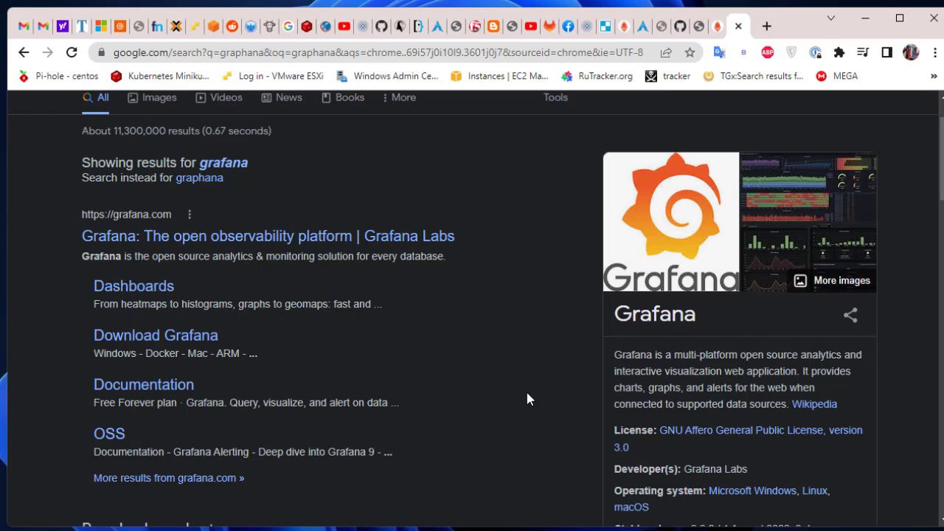
Step: Return to the Prometheus query page and switch to the Cmder terminal
{"action": "left_click", "coordinate": [717, 26]}
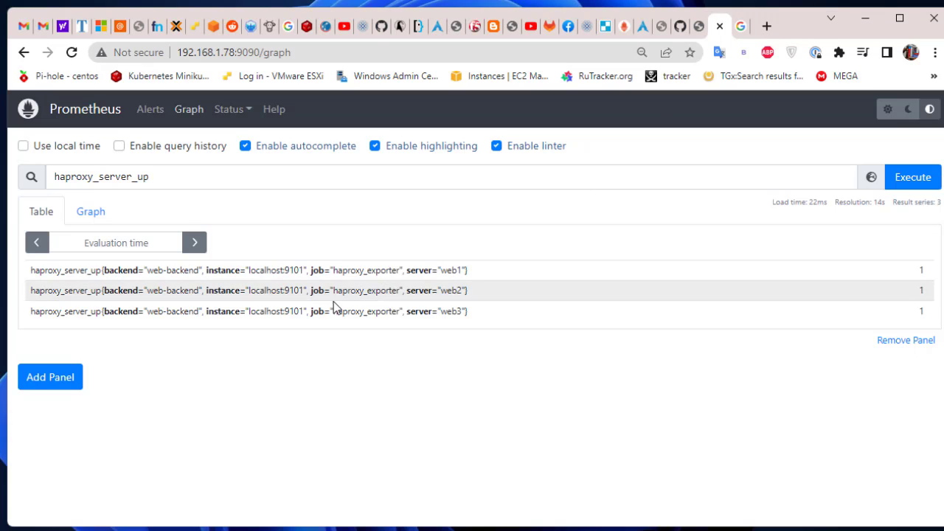
{"action": "left_click", "coordinate": [876, 21]}
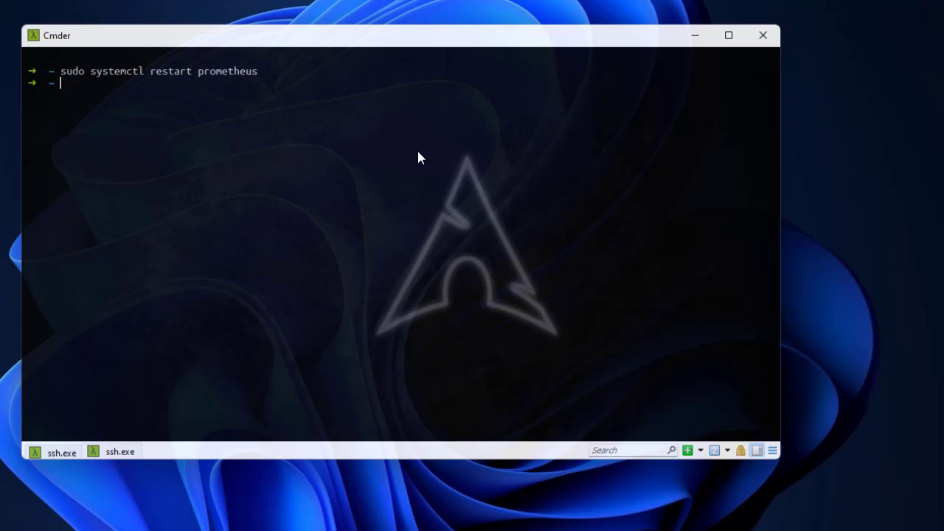
Step: Try to install Grafana with the command sudo pacman -S graphana
{"action": "key", "text": "Up"}
{"action": "key", "text": "Up"}
{"action": "key", "text": "Up"}
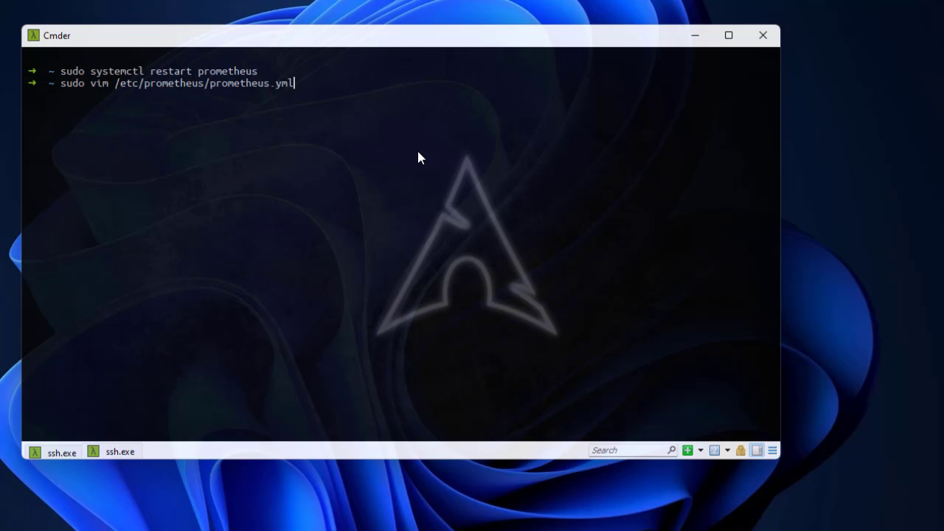
{"action": "key", "text": "Up"}
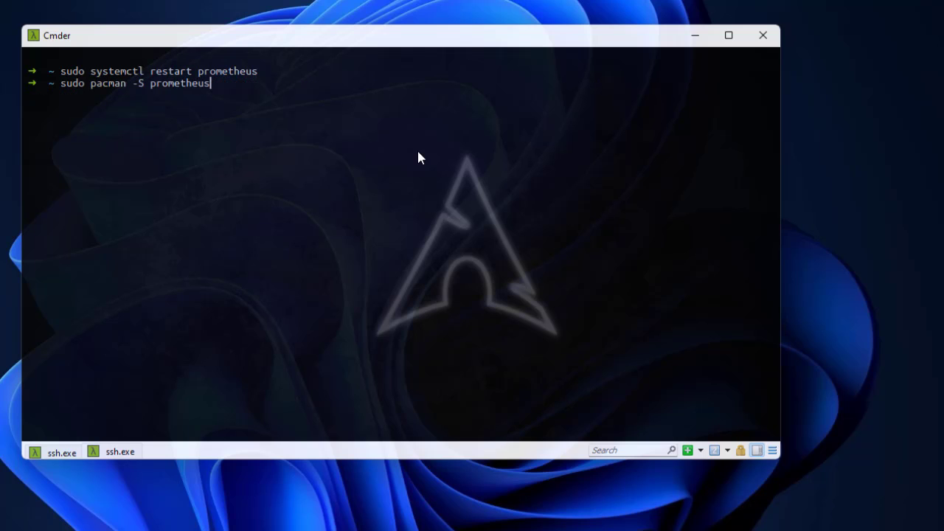
{"action": "key", "text": "Left"}
{"action": "key", "text": "Left"}
{"action": "key", "text": "Left"}
{"action": "key", "text": "Left"}
{"action": "key", "text": "Left"}
{"action": "key", "text": "Left"}
{"action": "key", "text": "Left"}
{"action": "key", "text": "Left"}
{"action": "key", "text": "Left"}
{"action": "key", "text": "Left"}
{"action": "key", "text": "Left"}
{"action": "key", "text": "Left"}
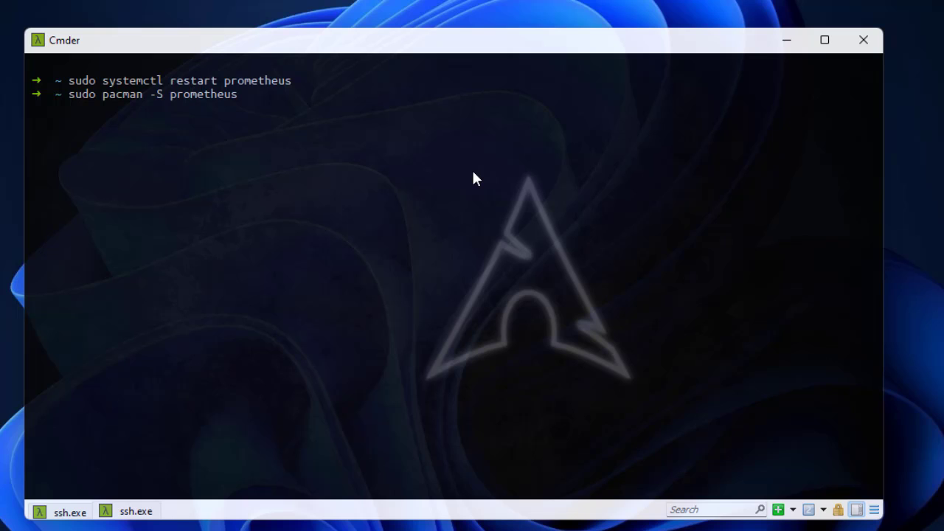
{"action": "key", "text": "Right"}
{"action": "key", "text": "Right"}
{"action": "key", "text": "Right"}
{"action": "key", "text": "Right"}
{"action": "key", "text": "Right"}
{"action": "key", "text": "Right"}
{"action": "key", "text": "Right"}
{"action": "key", "text": "BackSpace"}
{"action": "key", "text": "BackSpace"}
{"action": "key", "text": "BackSpace"}
{"action": "key", "text": "BackSpace"}
{"action": "key", "text": "BackSpace"}
{"action": "key", "text": "BackSpace"}
{"action": "key", "text": "BackSpace"}
{"action": "key", "text": "BackSpace"}
{"action": "key", "text": "BackSpace"}
{"action": "key", "text": "BackSpace"}
{"action": "type", "text": "p"}
{"action": "key", "text": "BackSpace"}
{"action": "type", "text": "graphana"}
{"action": "key", "text": "Return"}
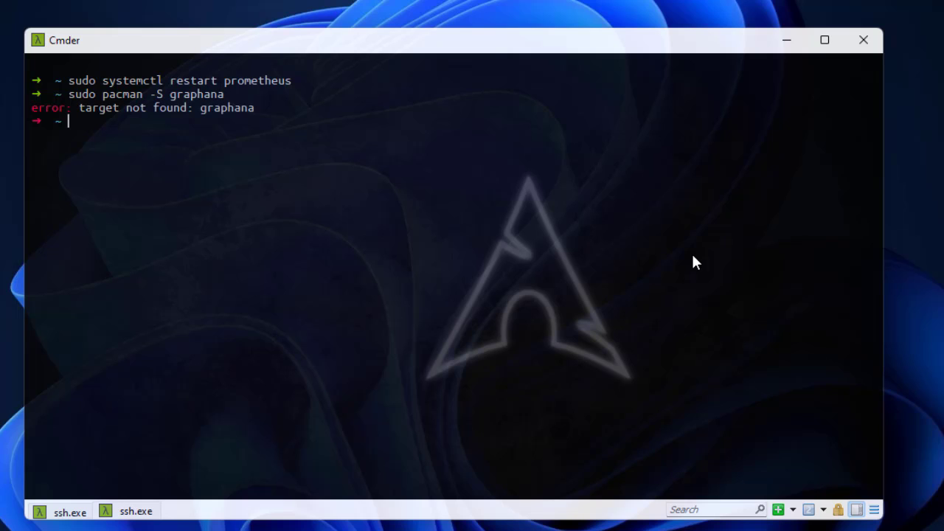
Step: Install Grafana with sudo pacman -S grafana and confirm the installation with y
{"action": "type", "text": "sudo systemctl status grafana"}
{"action": "key", "text": "Left"}
{"action": "key", "text": "Left"}
{"action": "key", "text": "Left"}
{"action": "key", "text": "Left"}
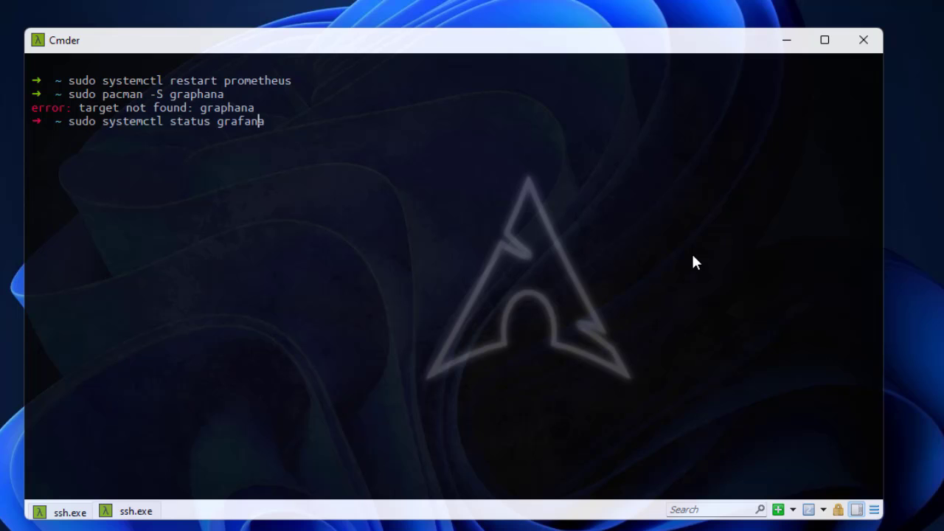
{"action": "key", "text": "Right"}
{"action": "key", "text": "Right"}
{"action": "key", "text": "Right"}
{"action": "key", "text": "BackSpace"}
{"action": "key", "text": "BackSpace"}
{"action": "key", "text": "BackSpace"}
{"action": "key", "text": "BackSpace"}
{"action": "key", "text": "BackSpace"}
{"action": "key", "text": "BackSpace"}
{"action": "key", "text": "BackSpace"}
{"action": "key", "text": "BackSpace"}
{"action": "key", "text": "BackSpace"}
{"action": "key", "text": "BackSpace"}
{"action": "key", "text": "BackSpace"}
{"action": "key", "text": "BackSpace"}
{"action": "key", "text": "BackSpace"}
{"action": "key", "text": "BackSpace"}
{"action": "key", "text": "BackSpace"}
{"action": "key", "text": "BackSpace"}
{"action": "key", "text": "BackSpace"}
{"action": "key", "text": "BackSpace"}
{"action": "key", "text": "BackSpace"}
{"action": "key", "text": "BackSpace"}
{"action": "type", "text": "pacman -"}
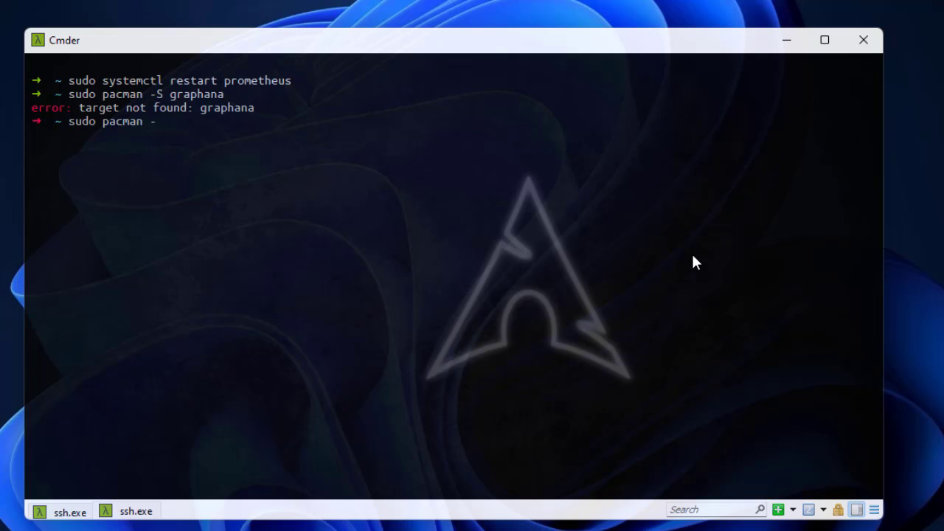
{"action": "type", "text": "S grafana"}
{"action": "key", "text": "Return"}
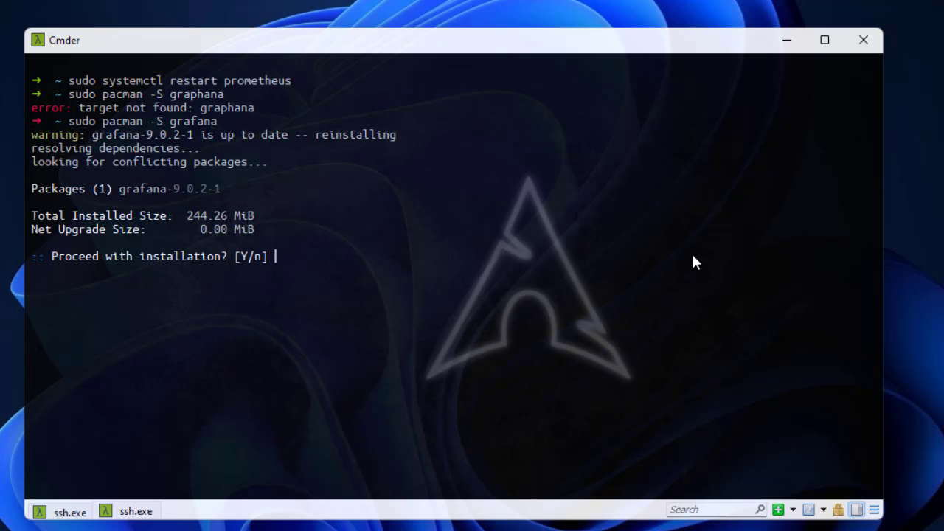
{"action": "type", "text": "y"}
{"action": "key", "text": "Return"}
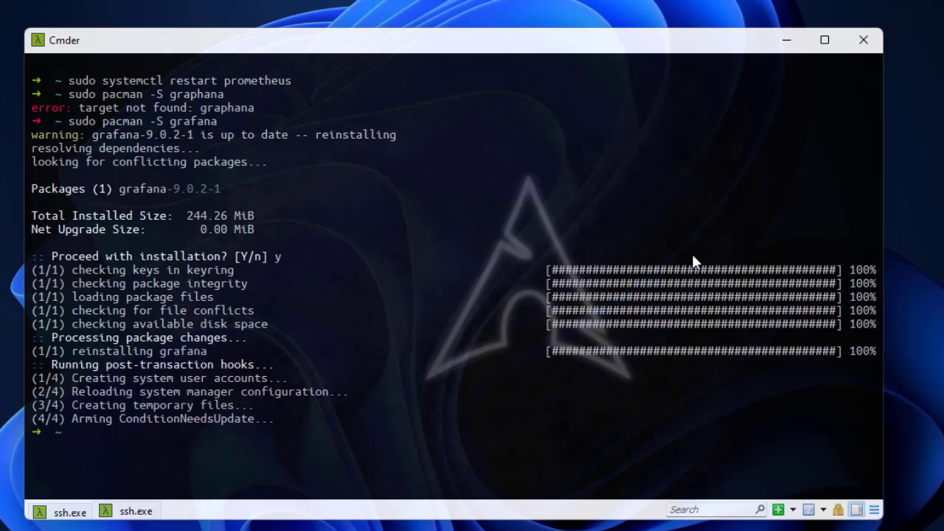
Step: Clear the terminal and check the Grafana service with sudo systemctl status grafana
{"action": "key", "text": "ctrl+l"}
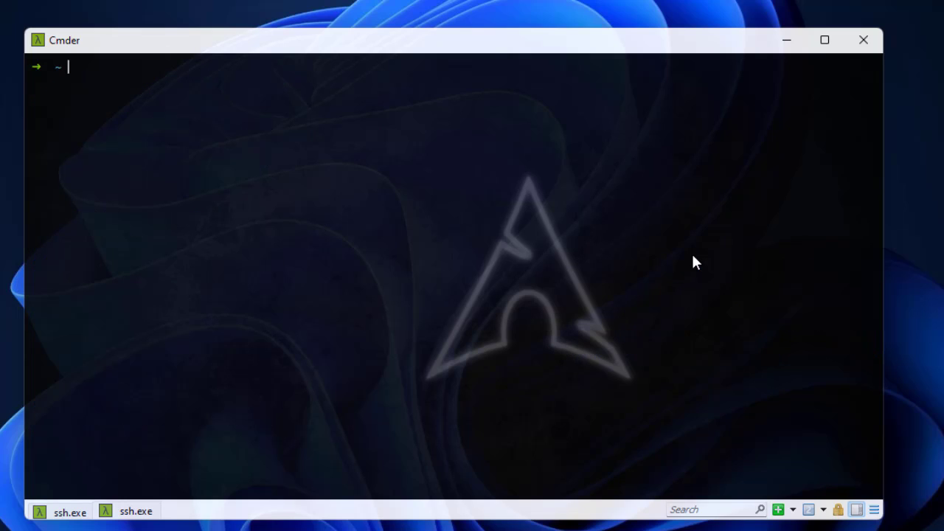
{"action": "key", "text": "Up"}
{"action": "key", "text": "Up"}
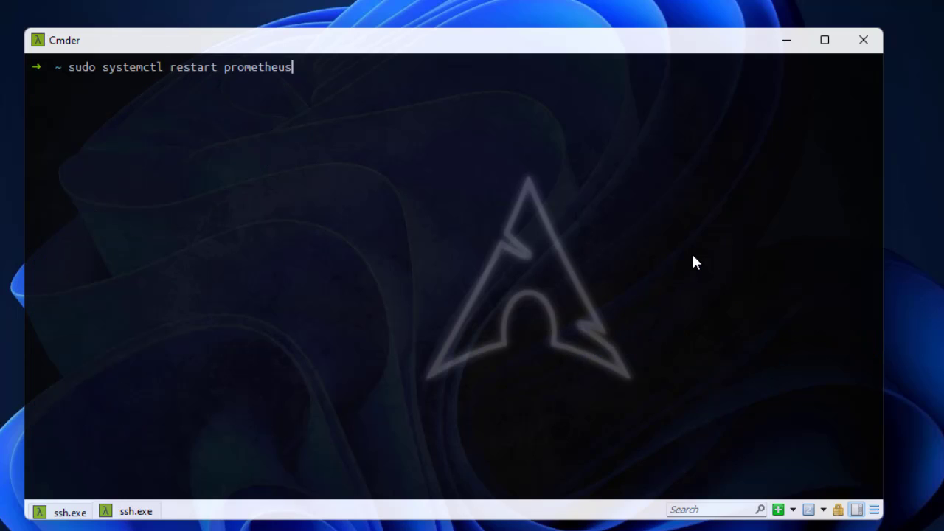
{"action": "key", "text": "BackSpace"}
{"action": "key", "text": "BackSpace"}
{"action": "key", "text": "BackSpace"}
{"action": "key", "text": "BackSpace"}
{"action": "key", "text": "BackSpace"}
{"action": "key", "text": "BackSpace"}
{"action": "key", "text": "BackSpace"}
{"action": "key", "text": "BackSpace"}
{"action": "key", "text": "BackSpace"}
{"action": "key", "text": "BackSpace"}
{"action": "key", "text": "BackSpace"}
{"action": "key", "text": "BackSpace"}
{"action": "key", "text": "BackSpace"}
{"action": "key", "text": "BackSpace"}
{"action": "key", "text": "BackSpace"}
{"action": "key", "text": "BackSpace"}
{"action": "key", "text": "BackSpace"}
{"action": "key", "text": "BackSpace"}
{"action": "type", "text": "sudo systemctl s"}
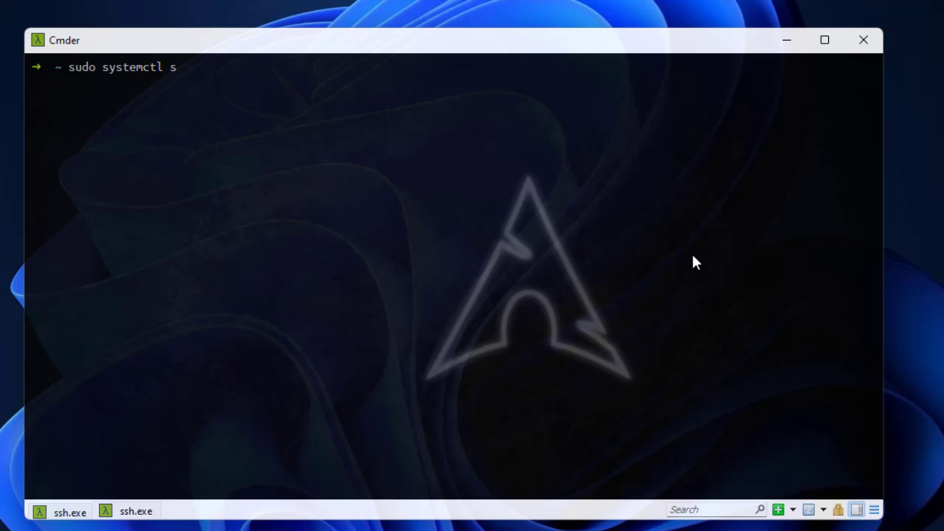
{"action": "type", "text": "tatus grafana"}
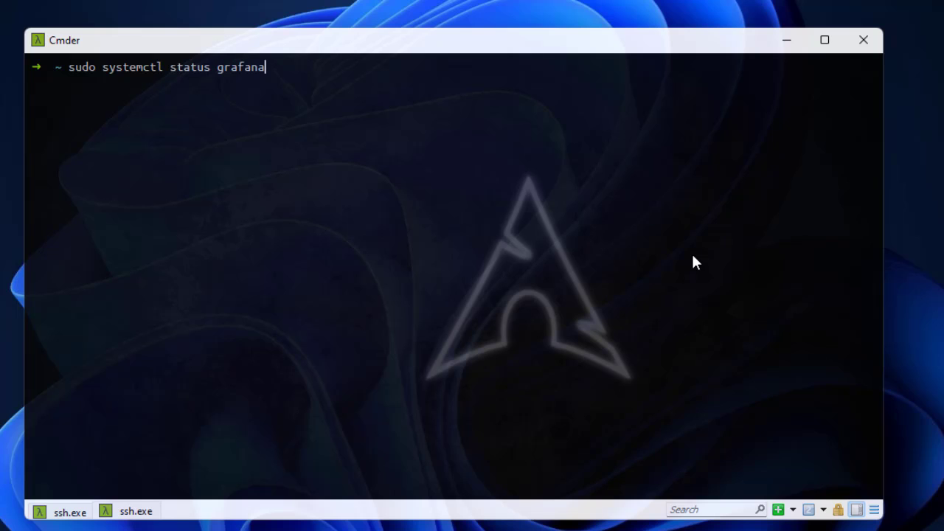
{"action": "key", "text": "Return"}
Step: Start the Grafana service with sudo systemctl start grafana
{"action": "key", "text": "Up"}
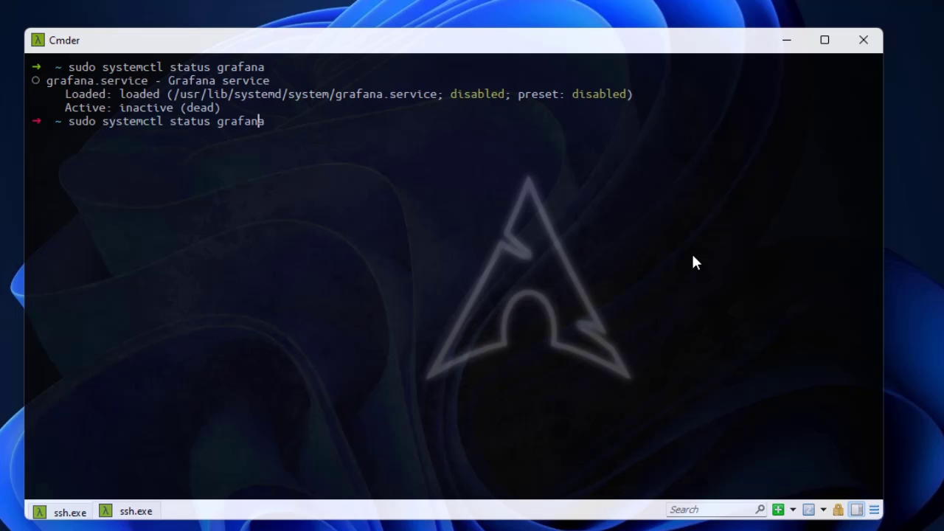
{"action": "key", "text": "Left"}
{"action": "key", "text": "Left"}
{"action": "key", "text": "Left"}
{"action": "key", "text": "Left"}
{"action": "key", "text": "Left"}
{"action": "key", "text": "Left"}
{"action": "key", "text": "Left"}
{"action": "key", "text": "Left"}
{"action": "key", "text": "BackSpace"}
{"action": "key", "text": "BackSpace"}
{"action": "key", "text": "BackSpace"}
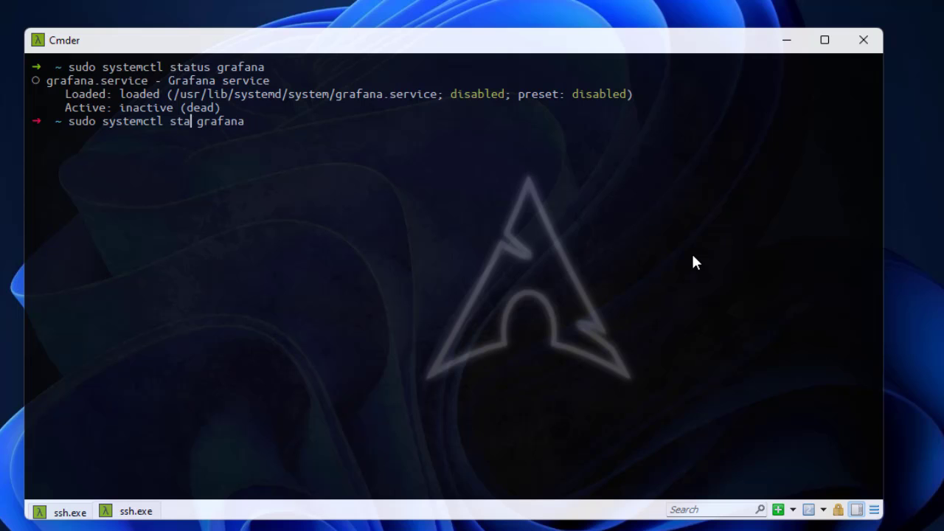
{"action": "type", "text": "rt"}
{"action": "key", "text": "Return"}
Step: Check the Grafana service status again after starting it and quit the status output
{"action": "key", "text": "Up"}
{"action": "key", "text": "Up"}
{"action": "key", "text": "Return"}
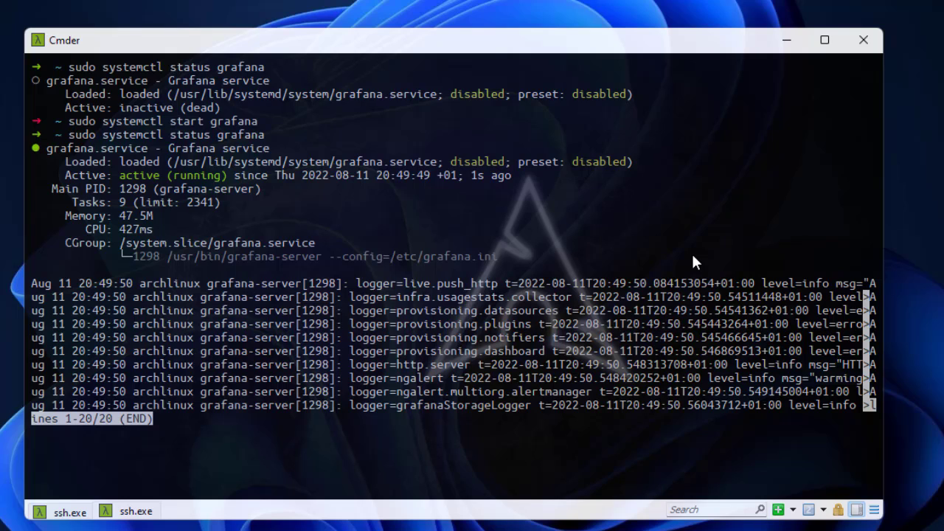
{"action": "key", "text": "q"}
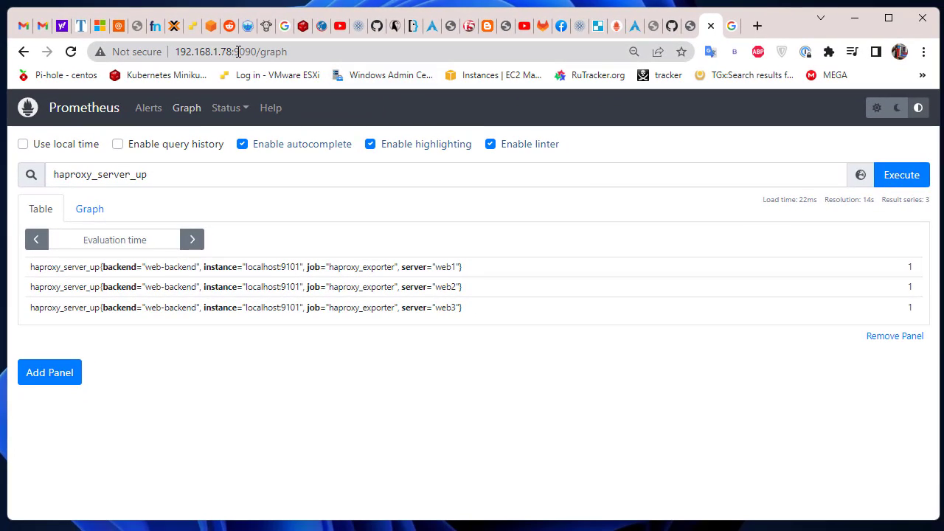
Step: Switch back to Chrome and open Grafana at 192.168.1.78:3000 in place of the Prometheus page
{"action": "left_click_drag", "start_coordinate": [236, 51], "coordinate": [495, 52]}
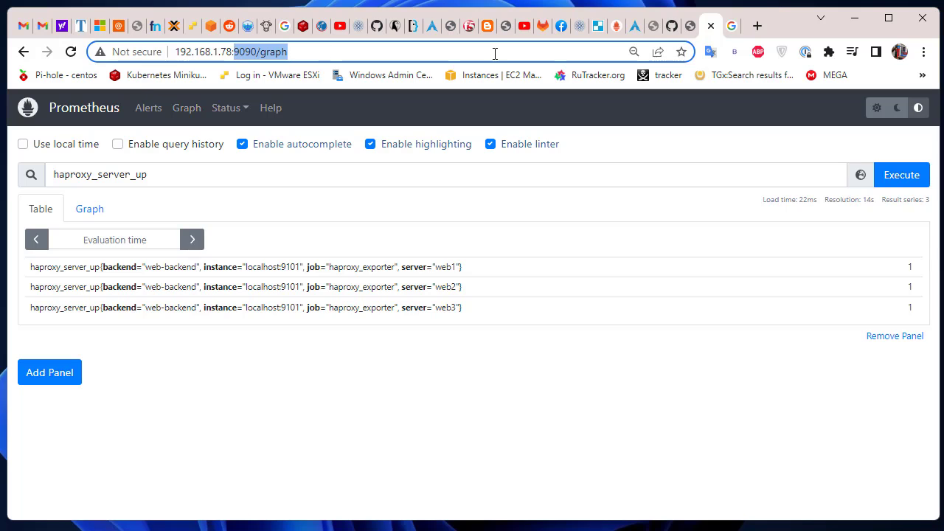
{"action": "type", "text": "300"}
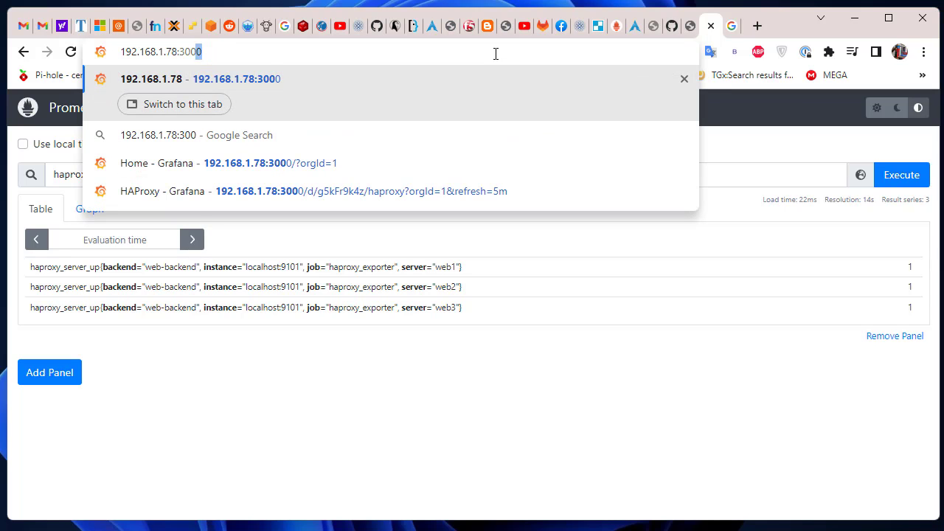
{"action": "key", "text": "Return"}
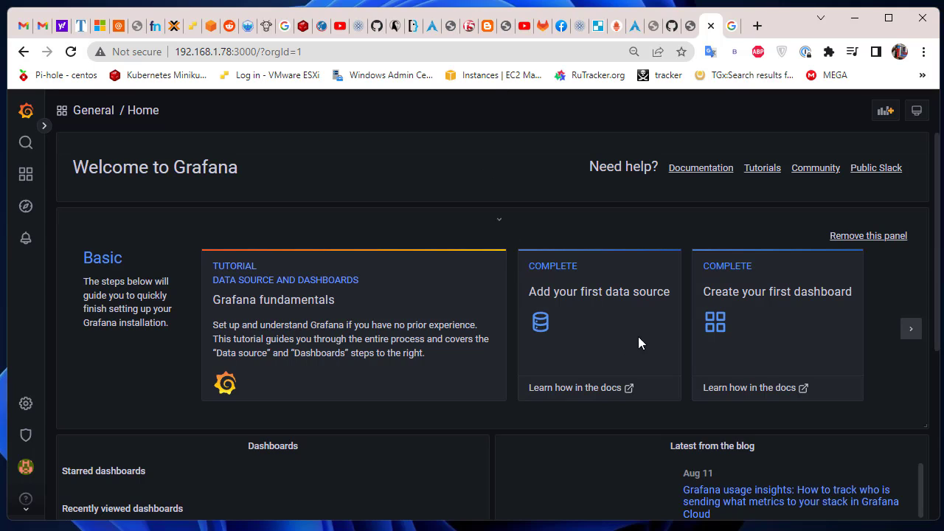
Step: Add a new data source in Grafana, look through the available types and choose Prometheus
{"action": "left_click", "coordinate": [562, 323]}
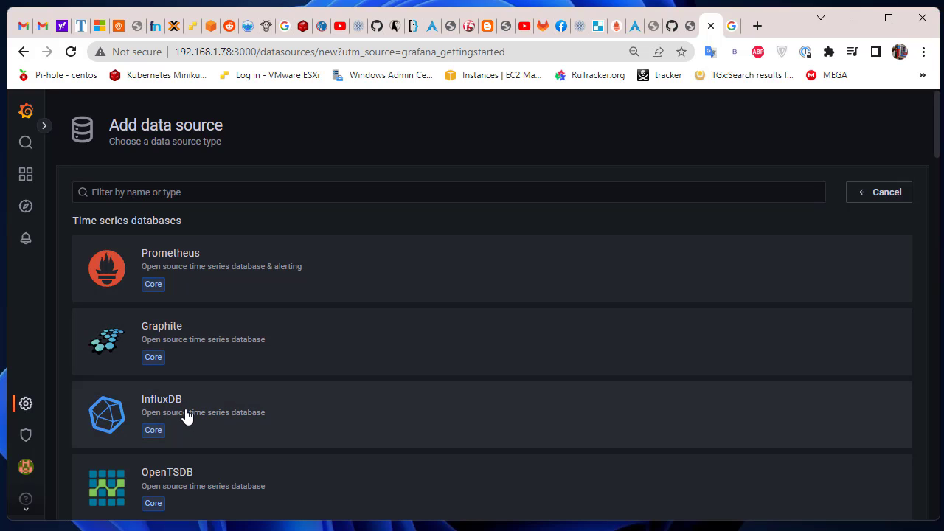
{"action": "scroll", "coordinate": [273, 420], "scroll_direction": "down", "scroll_amount": 2}
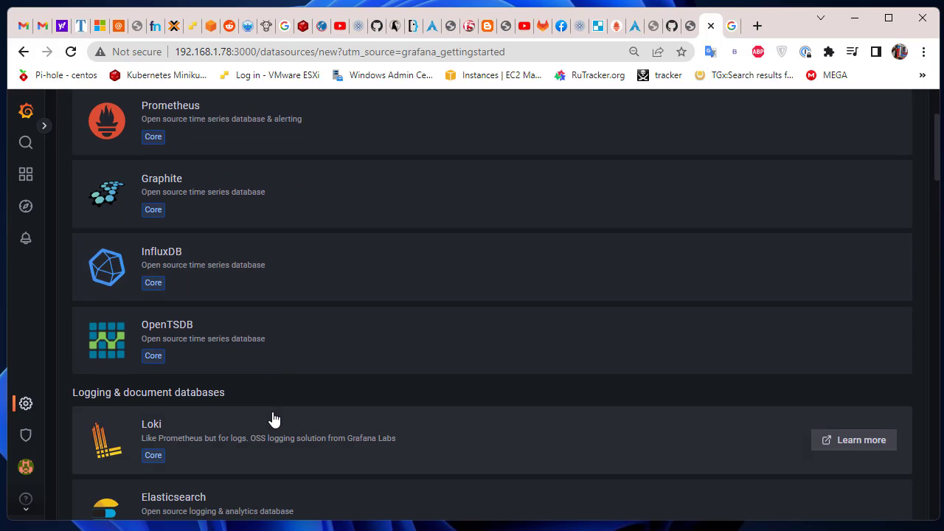
{"action": "scroll", "coordinate": [273, 419], "scroll_direction": "down", "scroll_amount": 6}
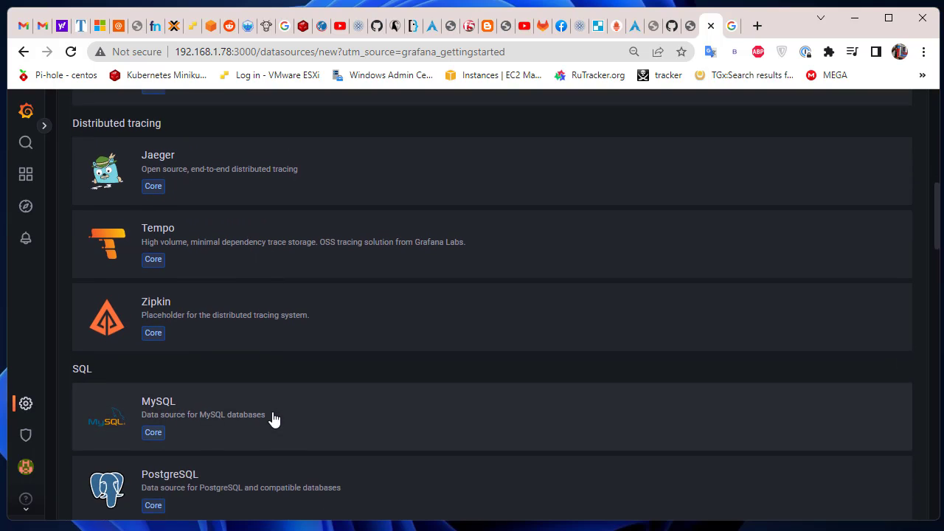
{"action": "scroll", "coordinate": [273, 419], "scroll_direction": "up", "scroll_amount": 6}
{"action": "scroll", "coordinate": [271, 417], "scroll_direction": "down", "scroll_amount": 4}
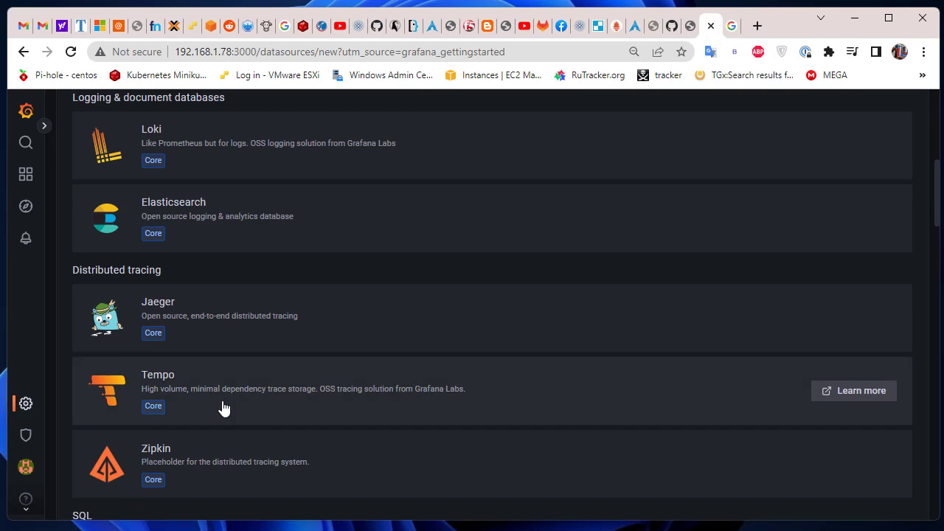
{"action": "scroll", "coordinate": [225, 408], "scroll_direction": "down", "scroll_amount": 4}
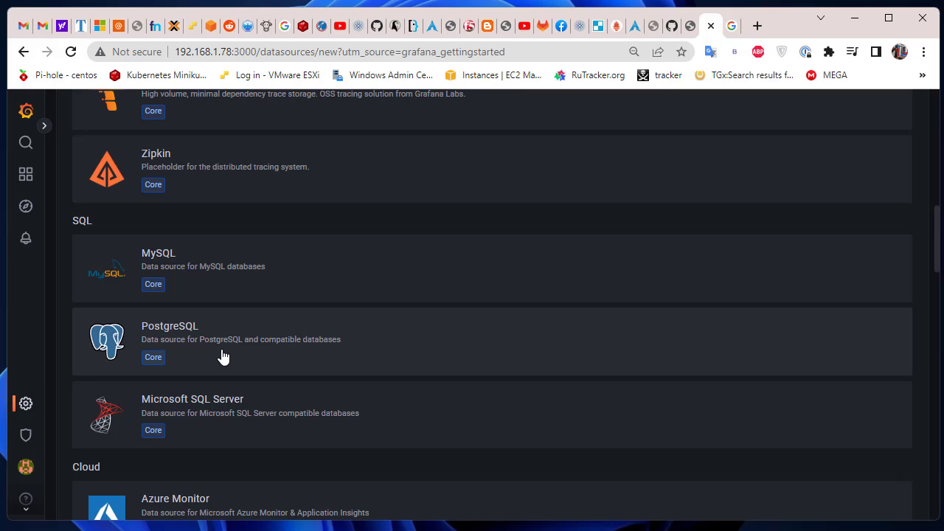
{"action": "scroll", "coordinate": [337, 383], "scroll_direction": "up", "scroll_amount": 9}
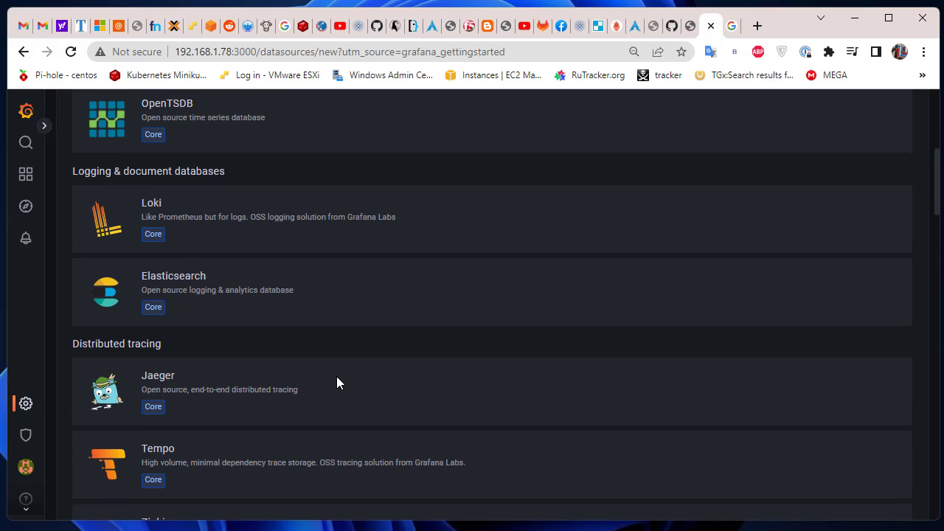
{"action": "scroll", "coordinate": [336, 382], "scroll_direction": "up", "scroll_amount": 1}
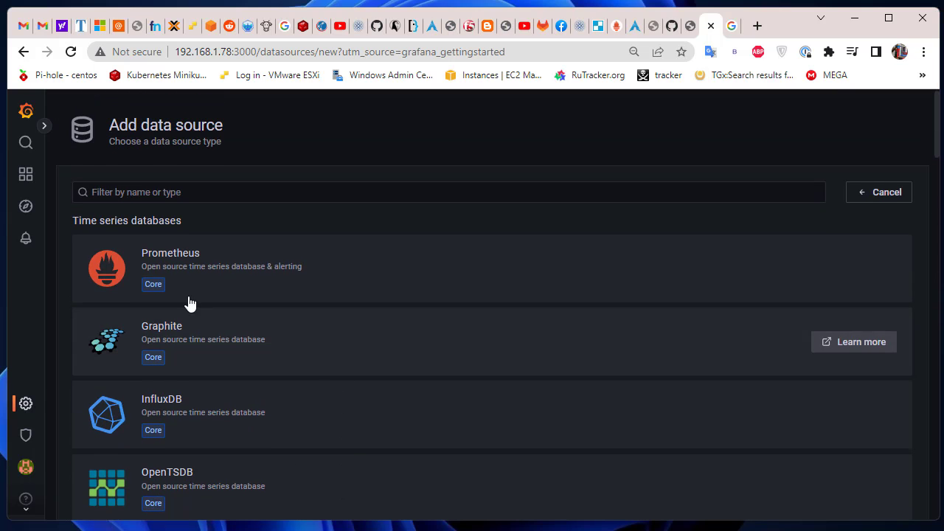
{"action": "left_click", "coordinate": [306, 275]}
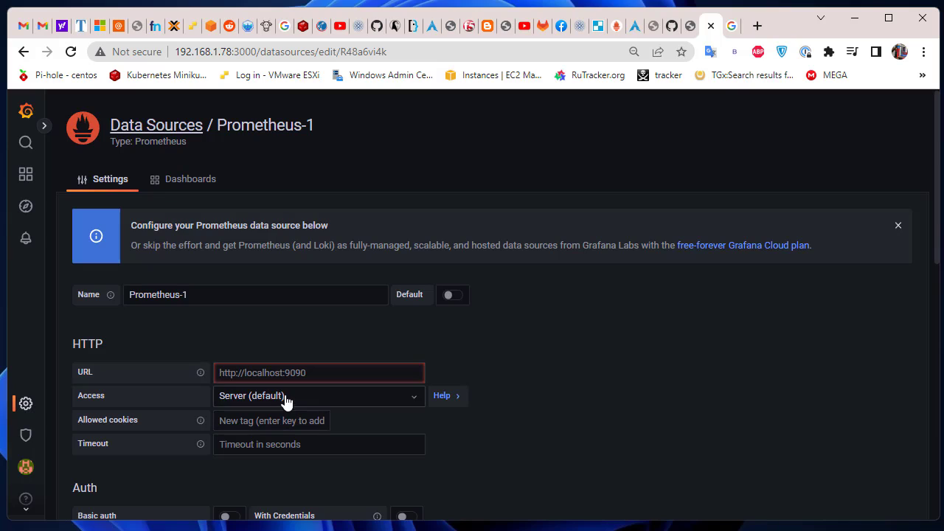
{"action": "left_click", "coordinate": [349, 377]}
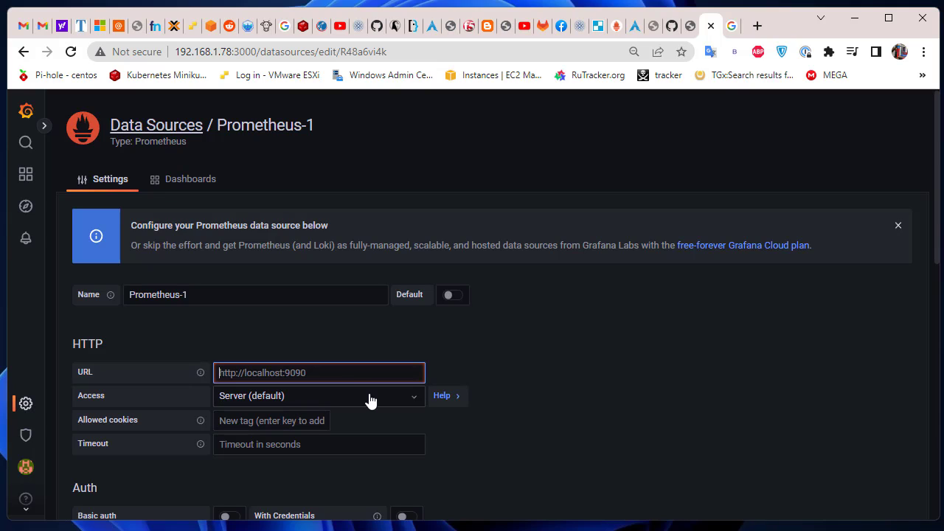
{"action": "type", "text": "htt"}
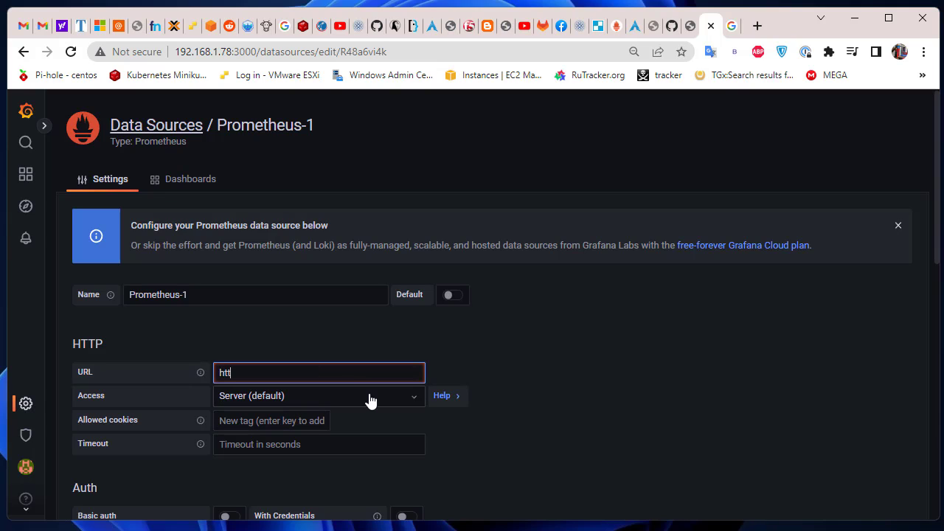
{"action": "type", "text": "p://192"}
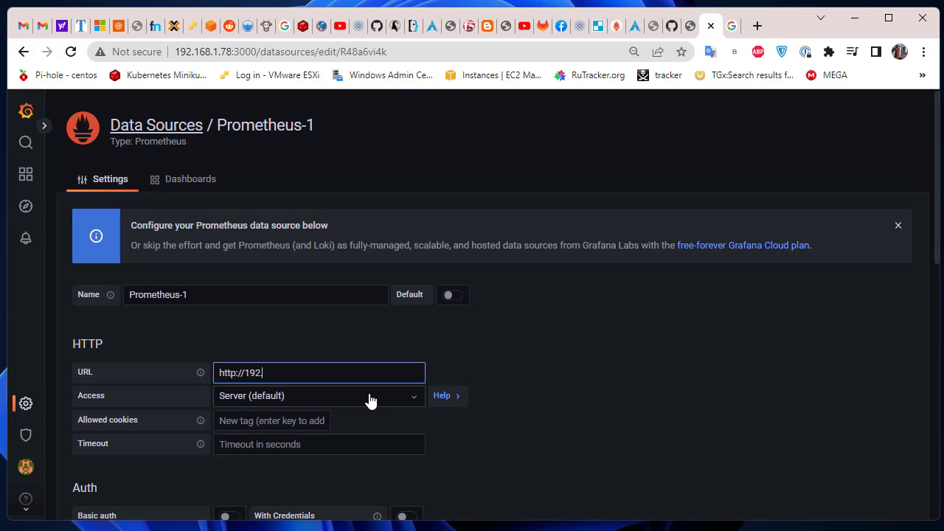
{"action": "type", "text": ".1568"}
{"action": "key", "text": "BackSpace"}
{"action": "key", "text": "Right"}
{"action": "type", "text": ".1.78:9090"}
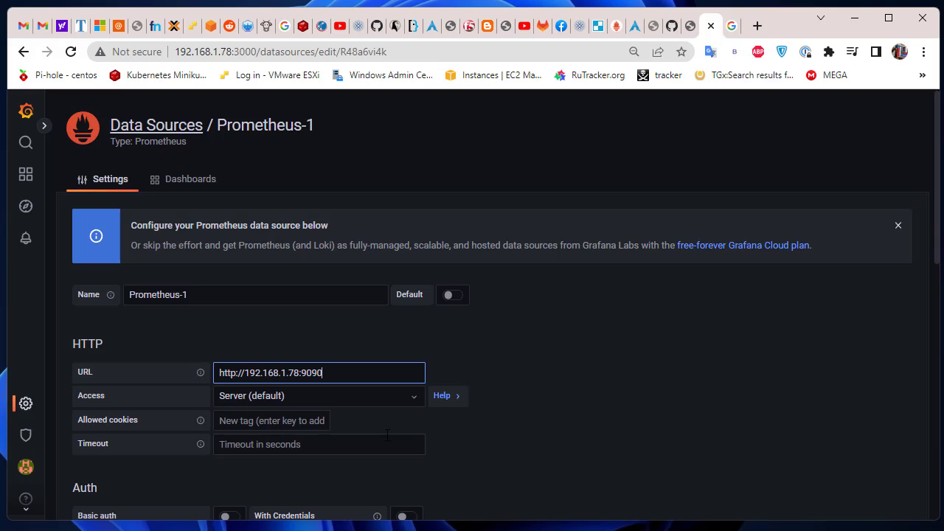
Step: Save and test the Prometheus-1 data source with the remaining settings left at their defaults
{"action": "scroll", "coordinate": [387, 436], "scroll_direction": "down", "scroll_amount": 3}
{"action": "scroll", "coordinate": [386, 437], "scroll_direction": "down", "scroll_amount": 3}
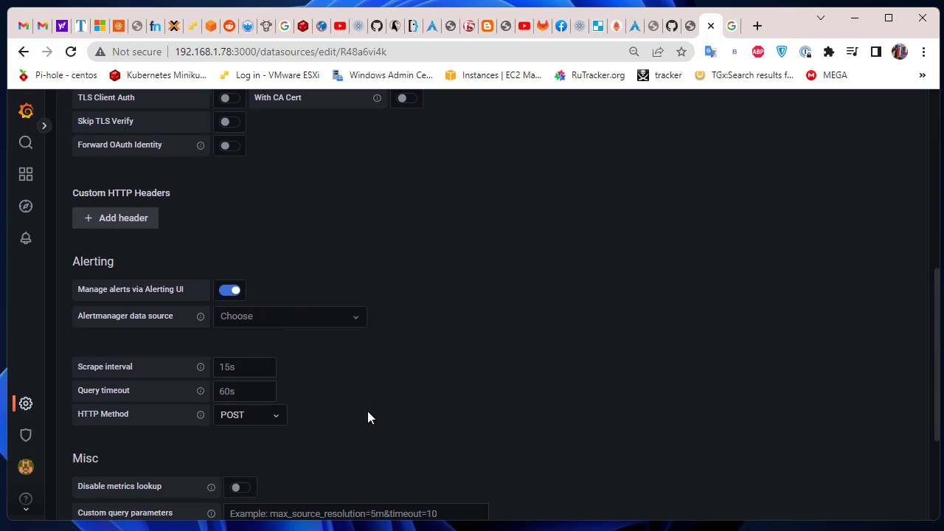
{"action": "scroll", "coordinate": [315, 339], "scroll_direction": "down", "scroll_amount": 3}
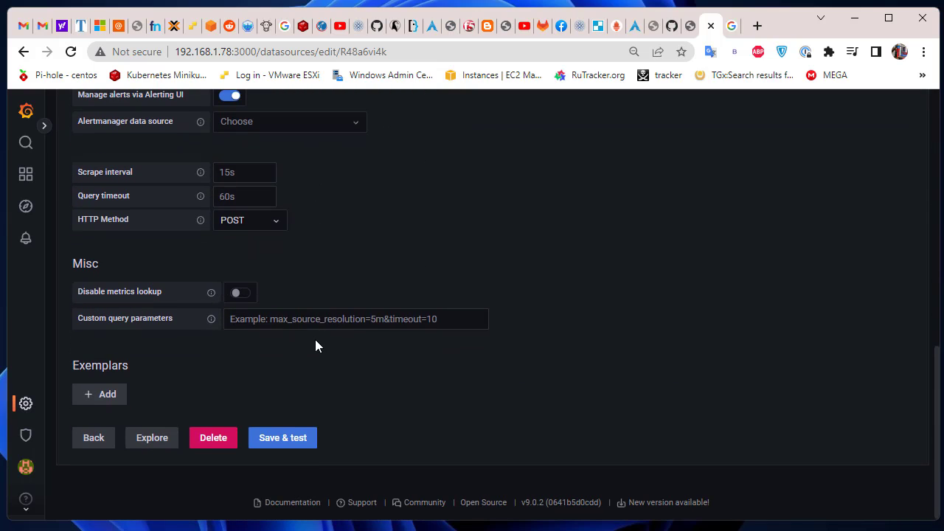
{"action": "left_click", "coordinate": [297, 438]}
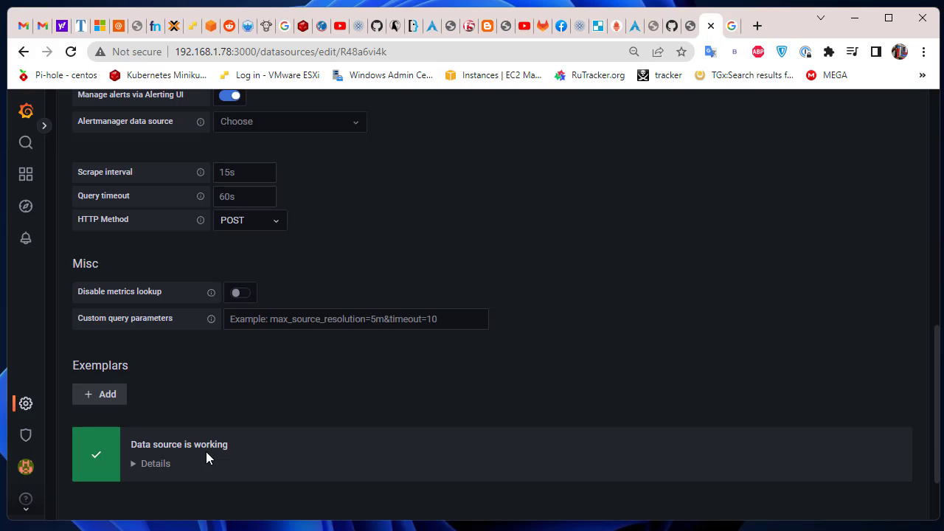
{"action": "scroll", "coordinate": [209, 457], "scroll_direction": "up", "scroll_amount": 10}
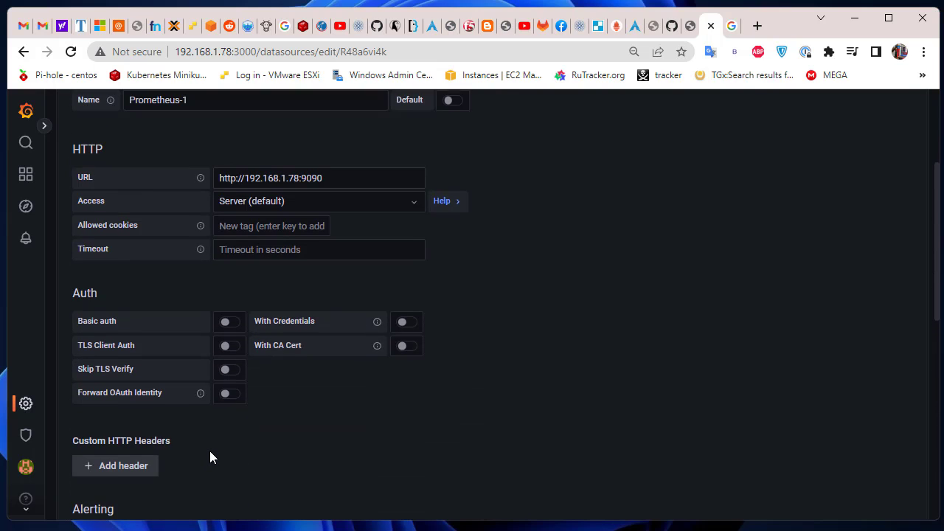
Step: Go to the Grafana home page, browse the dashboards and open the HAProxy dashboard in the General folder
{"action": "left_click", "coordinate": [26, 111]}
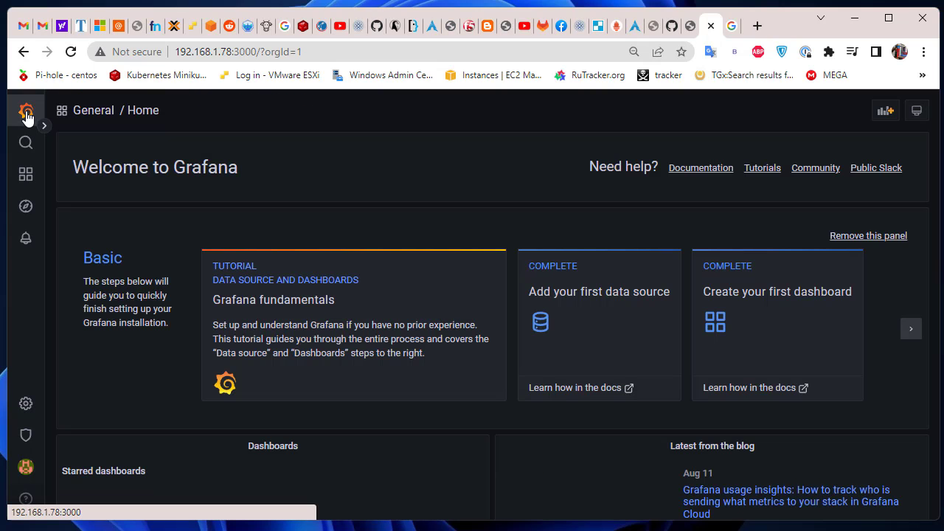
{"action": "scroll", "coordinate": [134, 344], "scroll_direction": "down", "scroll_amount": 3}
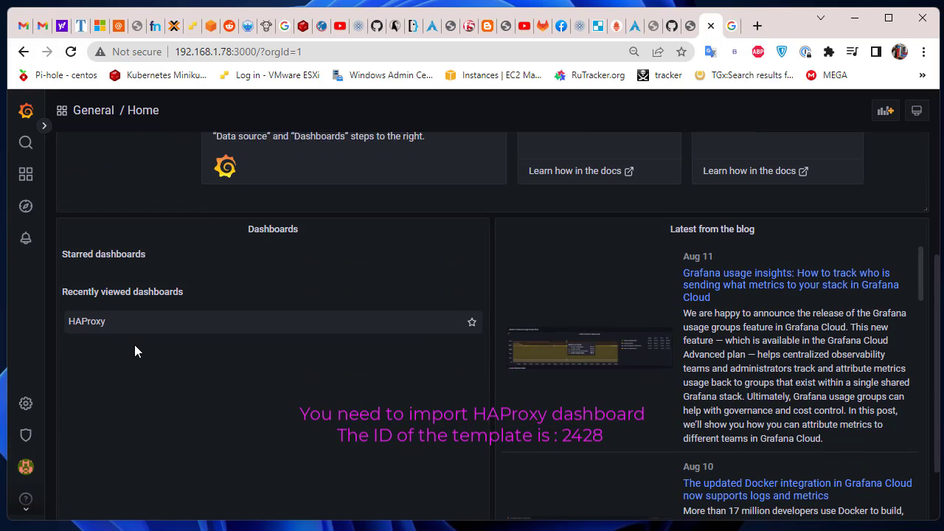
{"action": "scroll", "coordinate": [134, 345], "scroll_direction": "up", "scroll_amount": 3}
{"action": "mouse_move", "coordinate": [28, 174]}
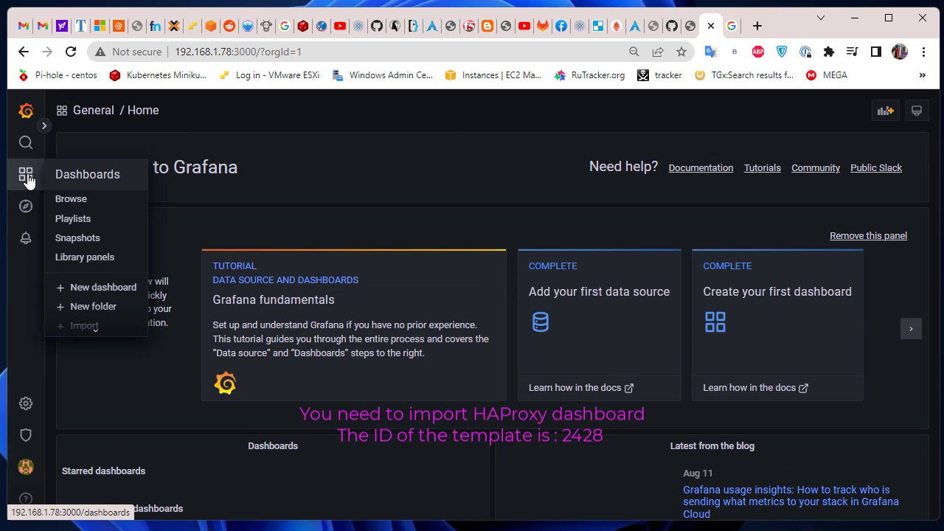
{"action": "left_click", "coordinate": [85, 177]}
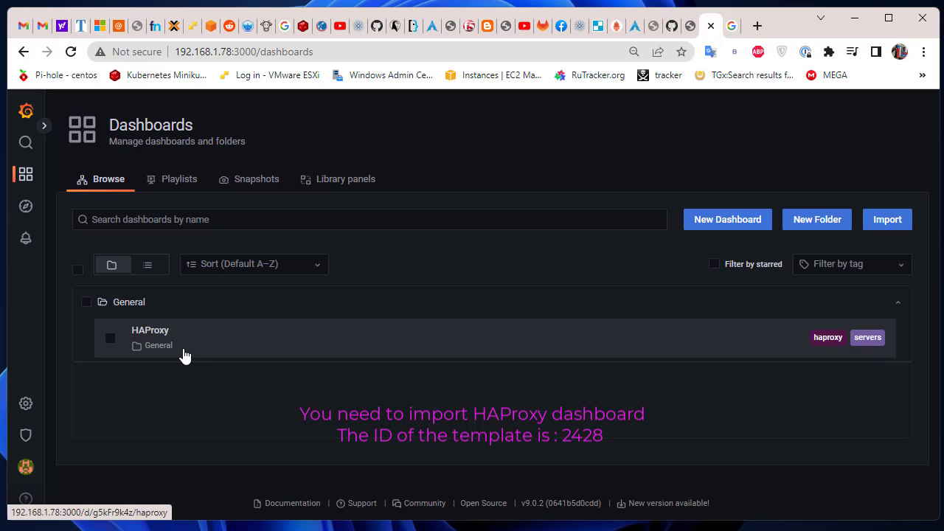
{"action": "left_click", "coordinate": [162, 332]}
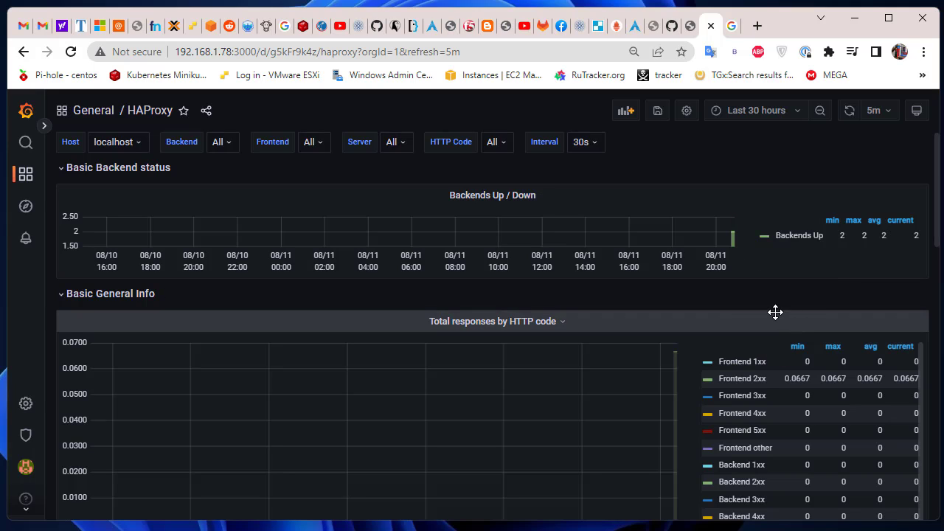
{"action": "scroll", "coordinate": [772, 309], "scroll_direction": "down", "scroll_amount": 1}
{"action": "scroll", "coordinate": [773, 309], "scroll_direction": "up", "scroll_amount": 1}
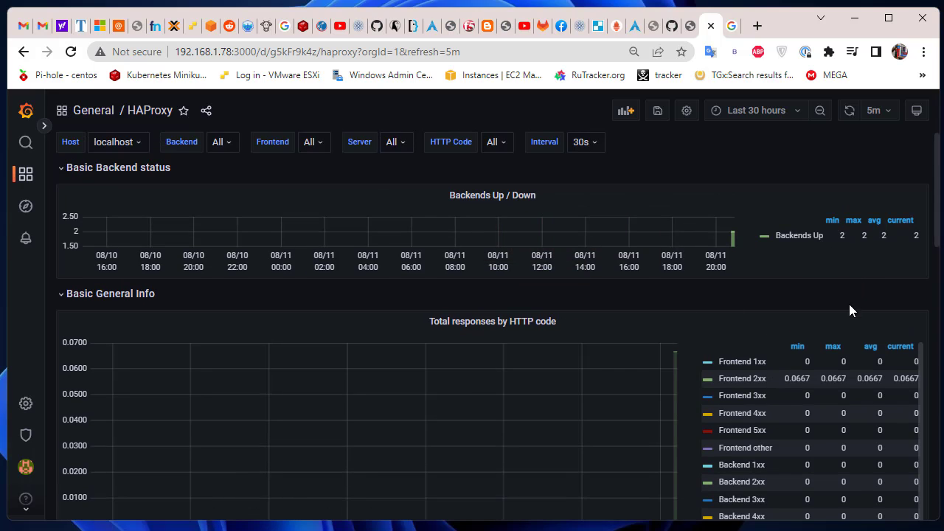
{"action": "scroll", "coordinate": [849, 304], "scroll_direction": "down", "scroll_amount": 1}
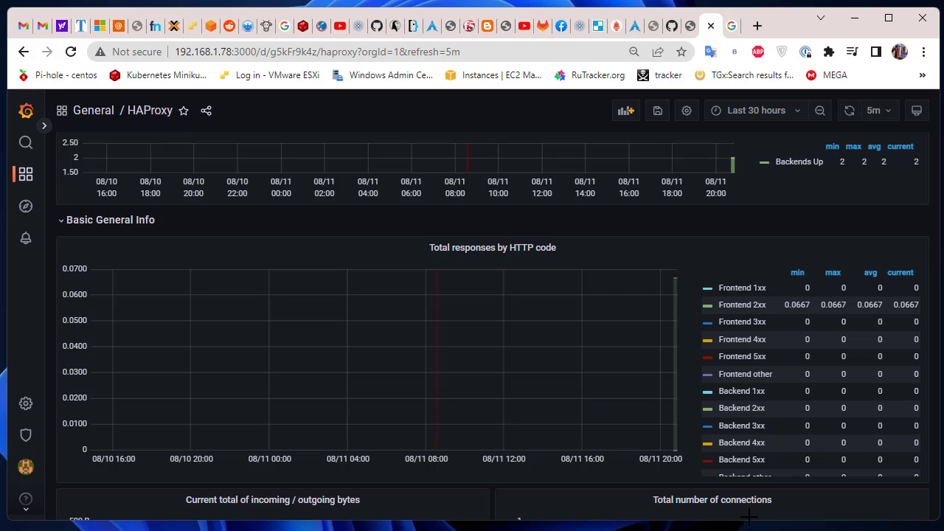
{"action": "mouse_move", "coordinate": [617, 524]}
{"action": "left_click", "coordinate": [626, 480]}
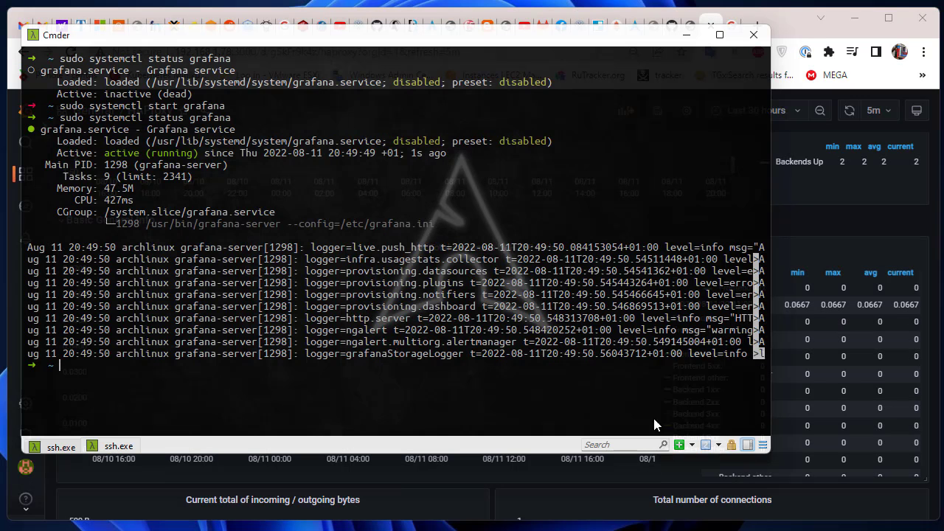
{"action": "key", "text": "ctrl+l"}
{"action": "key", "text": "Up"}
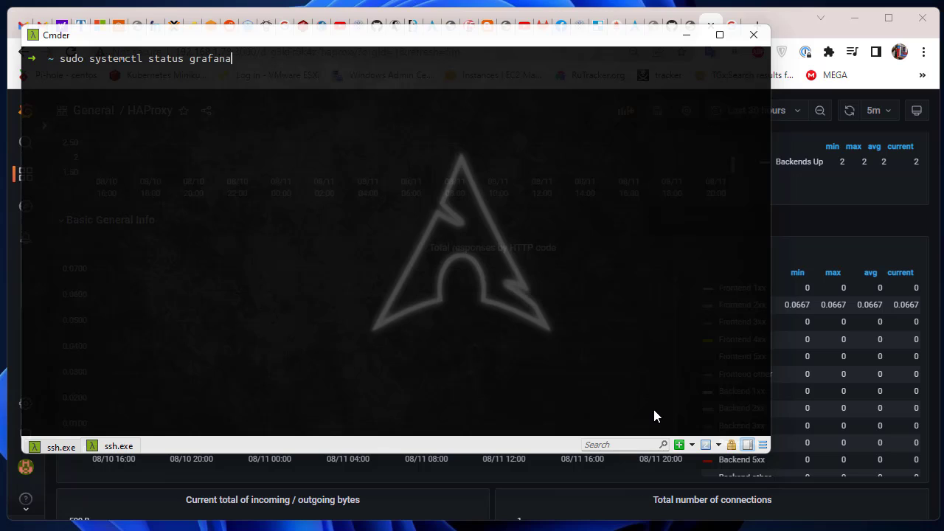
{"action": "key", "text": "Up"}
{"action": "key", "text": "Up"}
{"action": "key", "text": "Up"}
{"action": "key", "text": "Up"}
{"action": "key", "text": "Up"}
{"action": "key", "text": "Up"}
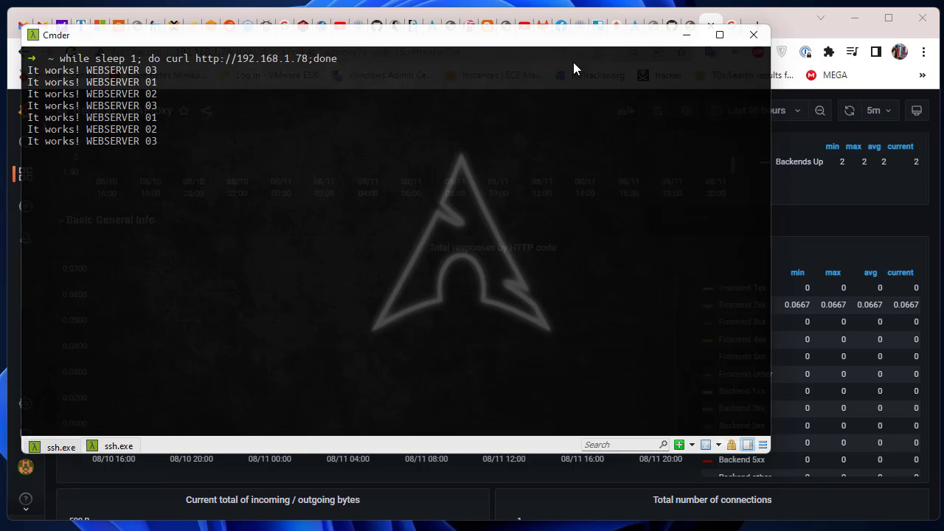
Step: Return to the HAProxy dashboard in Chrome and set its auto-refresh interval to 5s
{"action": "left_click", "coordinate": [688, 37]}
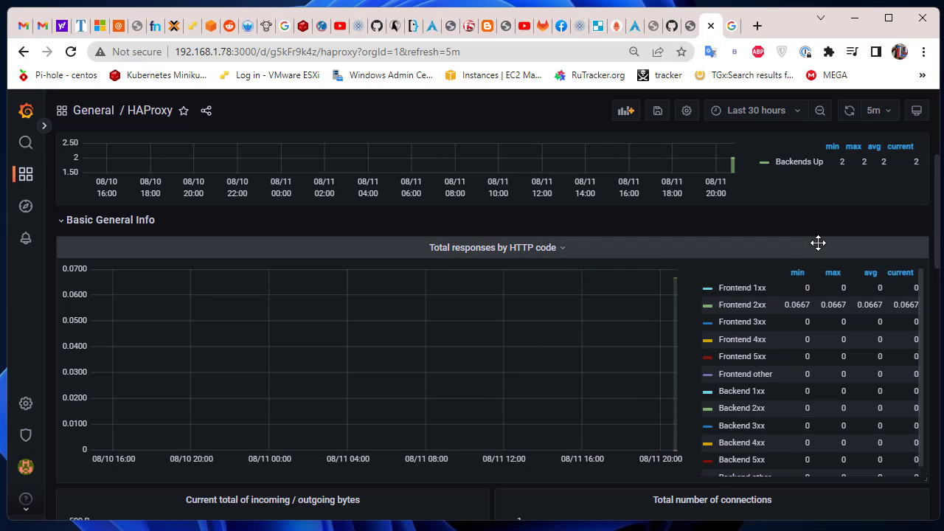
{"action": "scroll", "coordinate": [805, 295], "scroll_direction": "up", "scroll_amount": 2}
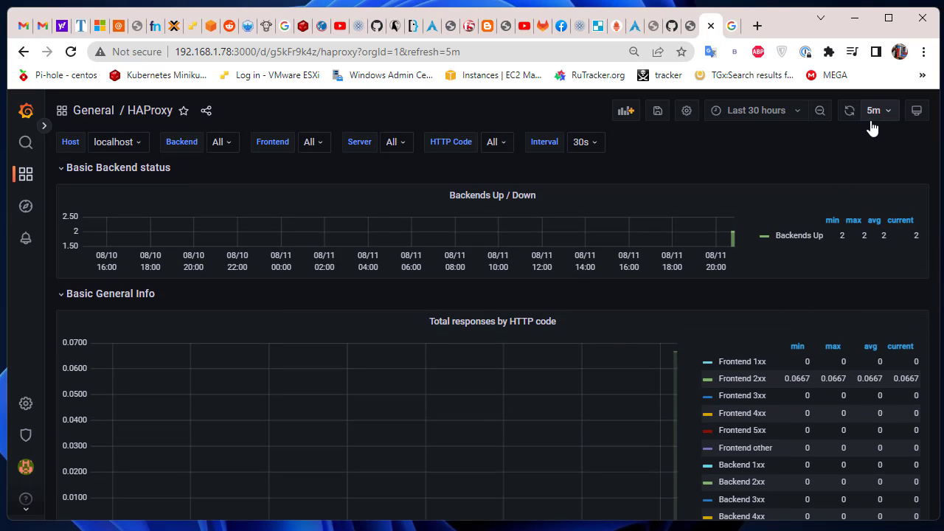
{"action": "left_click", "coordinate": [888, 118]}
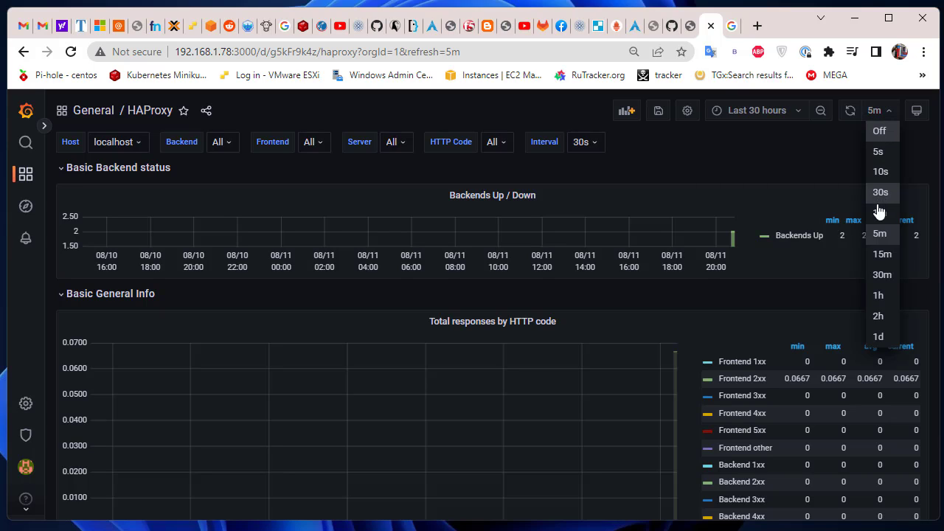
{"action": "left_click", "coordinate": [886, 152]}
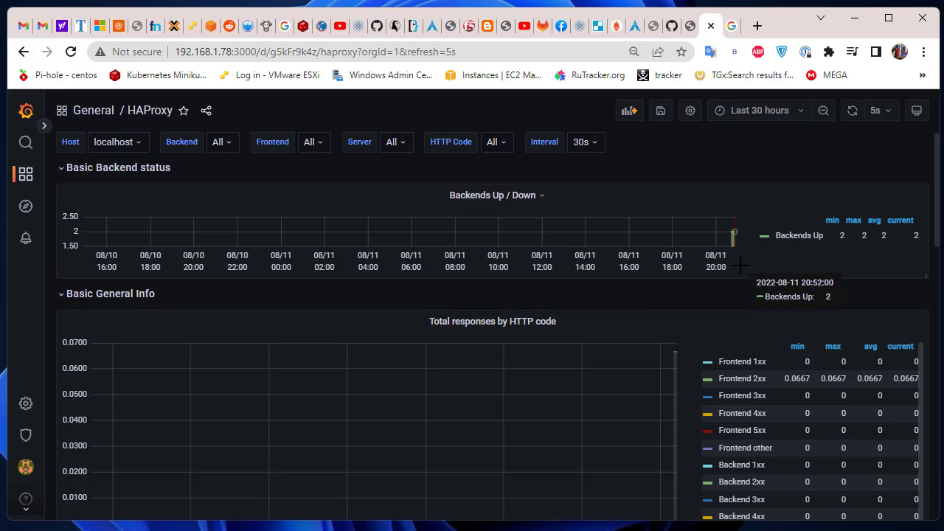
Step: Review the Basic General Info graphs on the HAProxy dashboard and expand the Throughput row
{"action": "scroll", "coordinate": [778, 269], "scroll_direction": "down", "scroll_amount": 1}
{"action": "scroll", "coordinate": [778, 272], "scroll_direction": "down", "scroll_amount": 2}
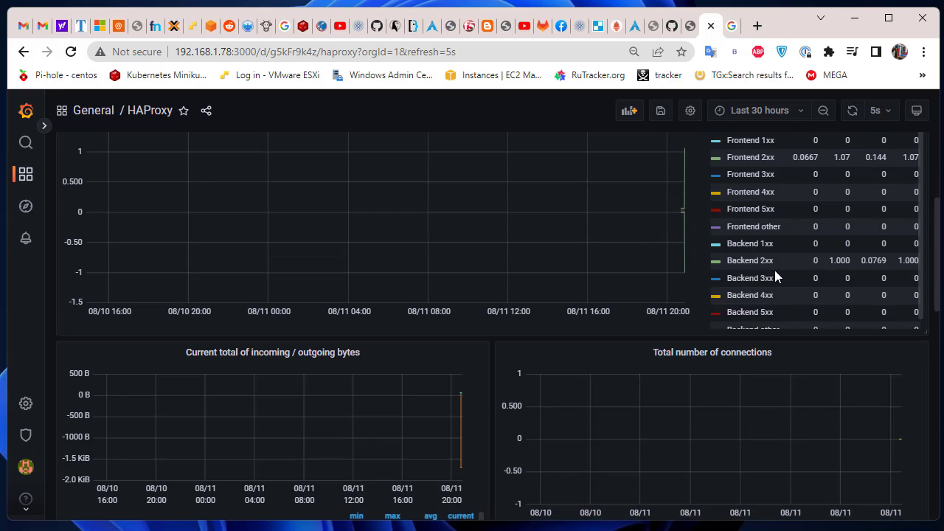
{"action": "scroll", "coordinate": [589, 391], "scroll_direction": "down", "scroll_amount": 4}
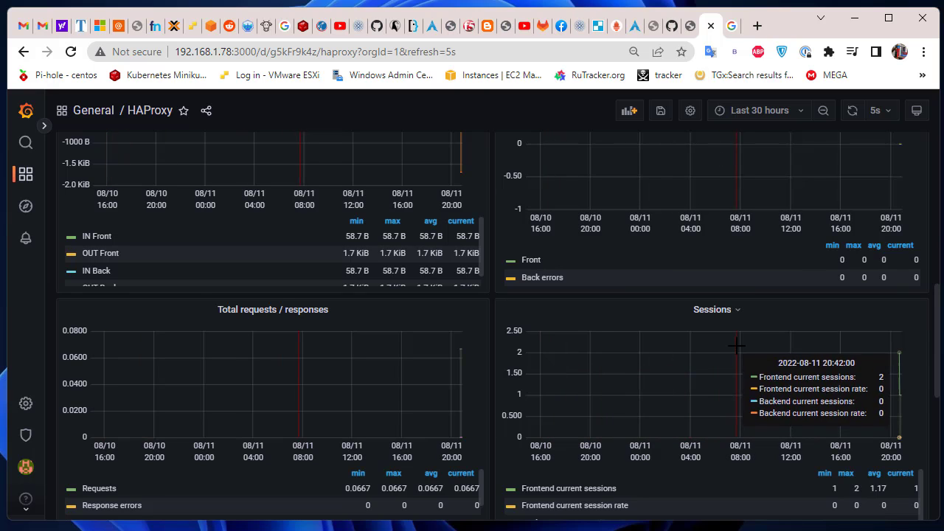
{"action": "scroll", "coordinate": [893, 288], "scroll_direction": "down", "scroll_amount": 2}
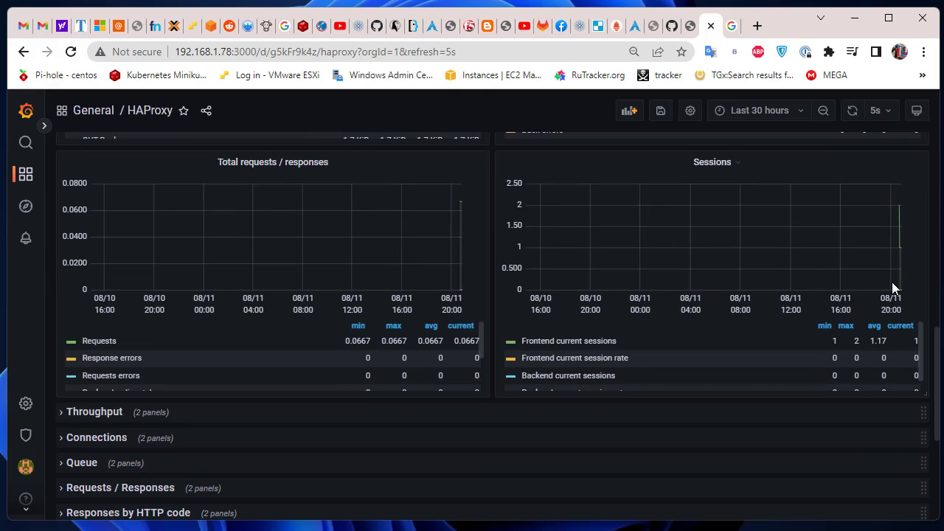
{"action": "scroll", "coordinate": [893, 288], "scroll_direction": "down", "scroll_amount": 3}
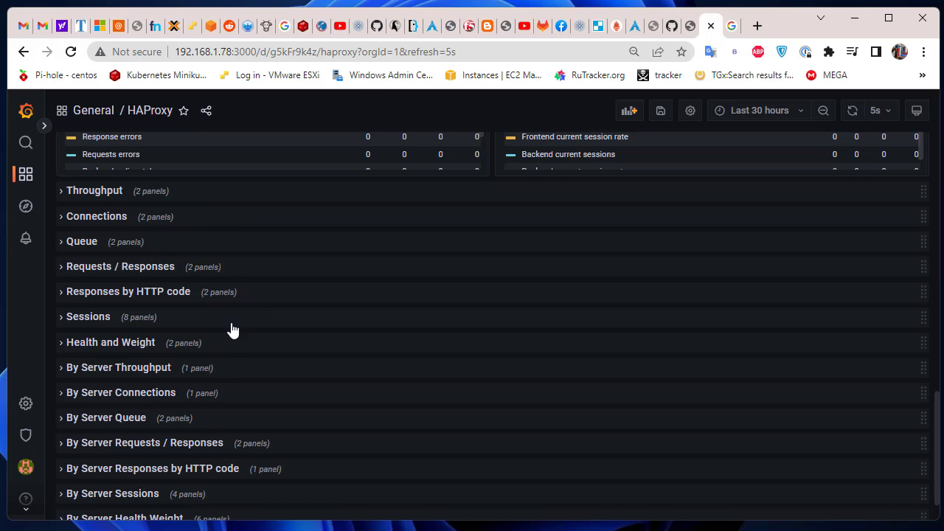
{"action": "left_click", "coordinate": [63, 192]}
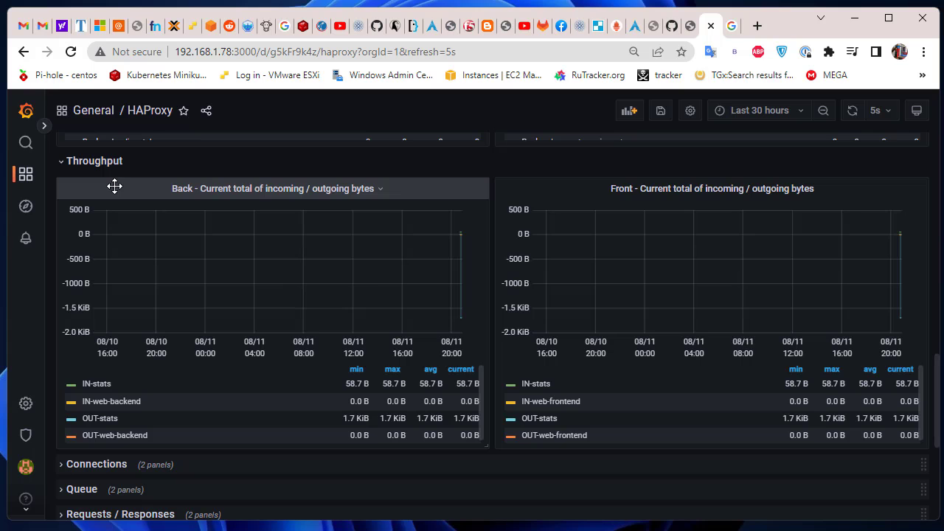
Step: Expand the Connections and Requests / Responses rows and look over their frontend and backend graphs
{"action": "scroll", "coordinate": [249, 253], "scroll_direction": "down", "scroll_amount": 2}
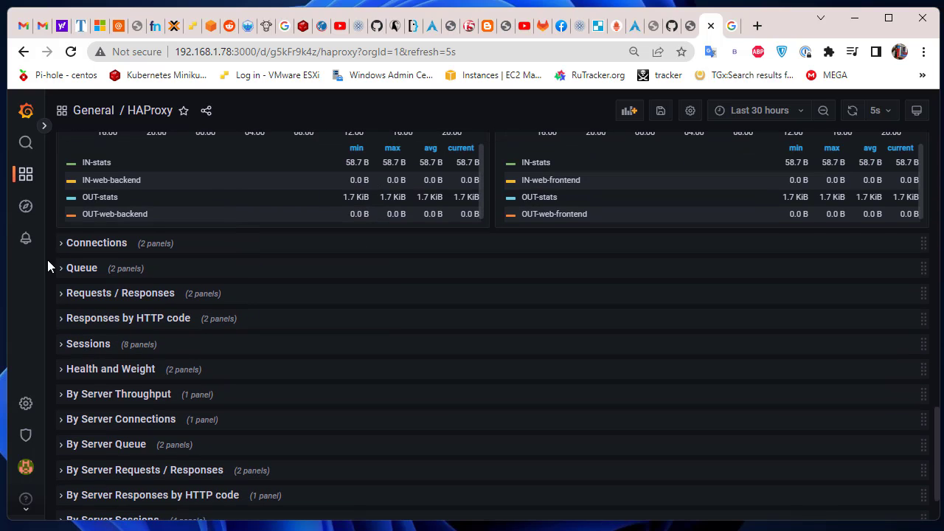
{"action": "left_click", "coordinate": [60, 245]}
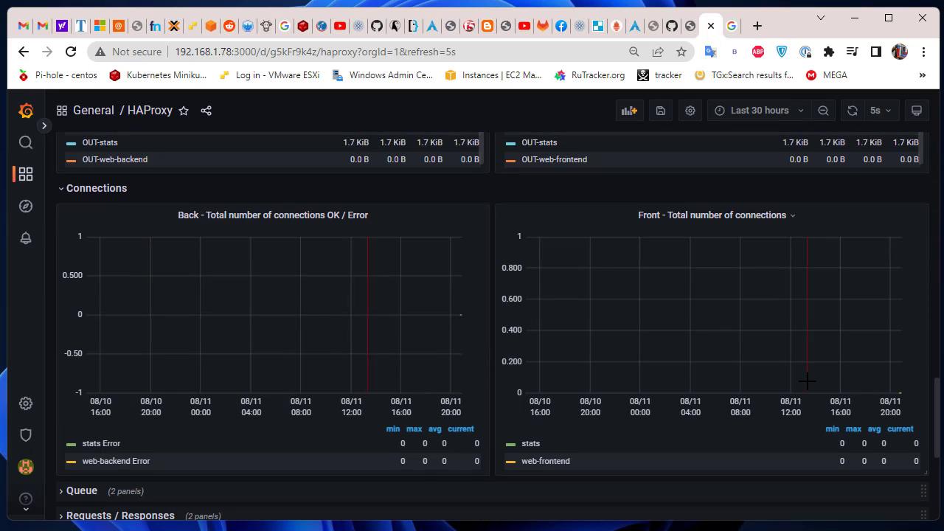
{"action": "scroll", "coordinate": [807, 382], "scroll_direction": "down", "scroll_amount": 4}
{"action": "scroll", "coordinate": [918, 343], "scroll_direction": "up", "scroll_amount": 6}
{"action": "scroll", "coordinate": [919, 343], "scroll_direction": "down", "scroll_amount": 8}
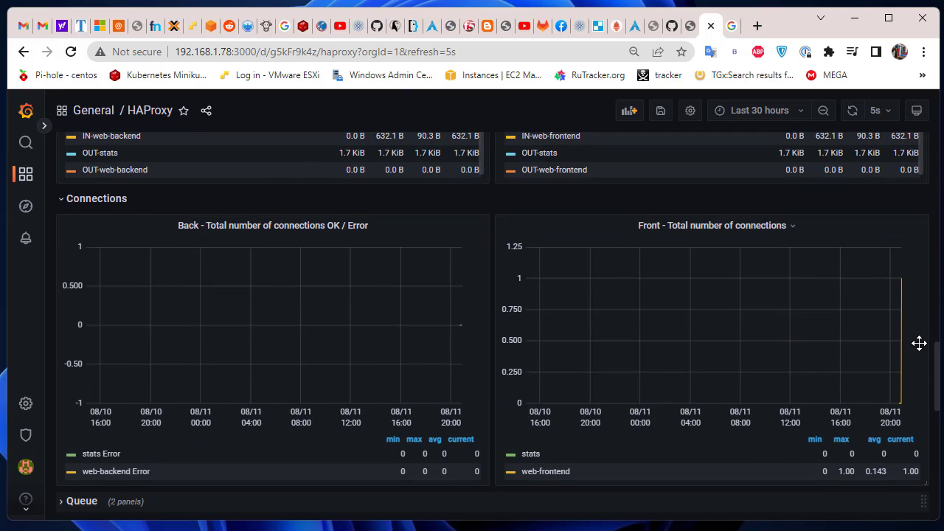
{"action": "scroll", "coordinate": [919, 340], "scroll_direction": "down", "scroll_amount": 2}
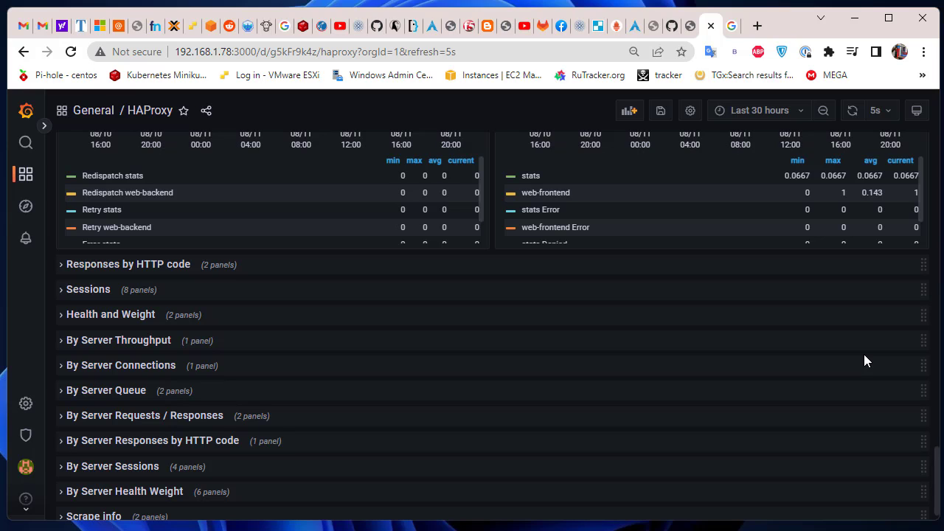
Step: Expand the By Server Sessions row and examine the session graphs for the web-backend servers
{"action": "scroll", "coordinate": [864, 354], "scroll_direction": "down", "scroll_amount": 1}
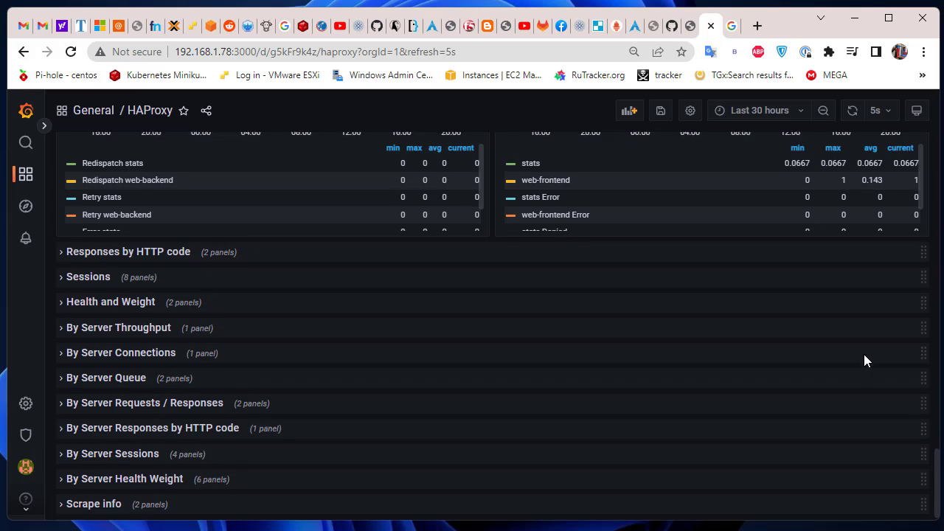
{"action": "left_click", "coordinate": [64, 449]}
{"action": "scroll", "coordinate": [445, 443], "scroll_direction": "down", "scroll_amount": 5}
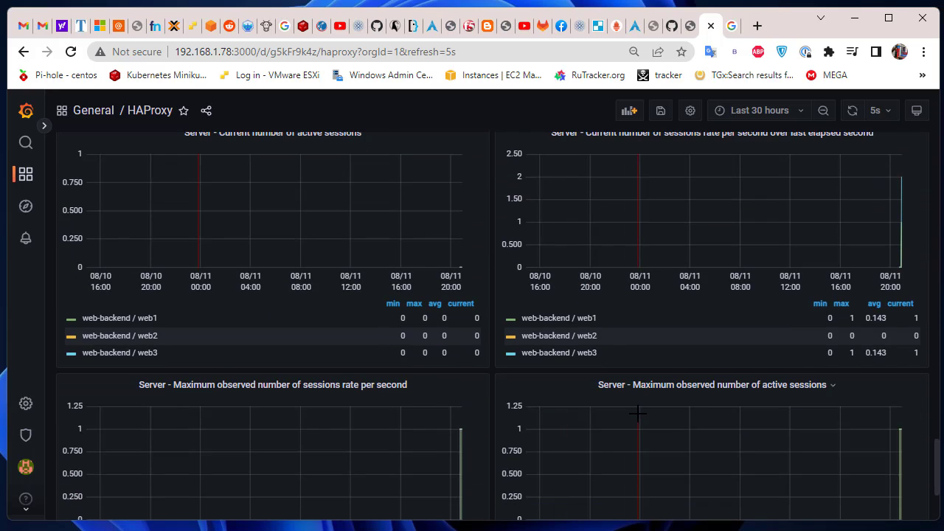
{"action": "scroll", "coordinate": [638, 414], "scroll_direction": "down", "scroll_amount": 2}
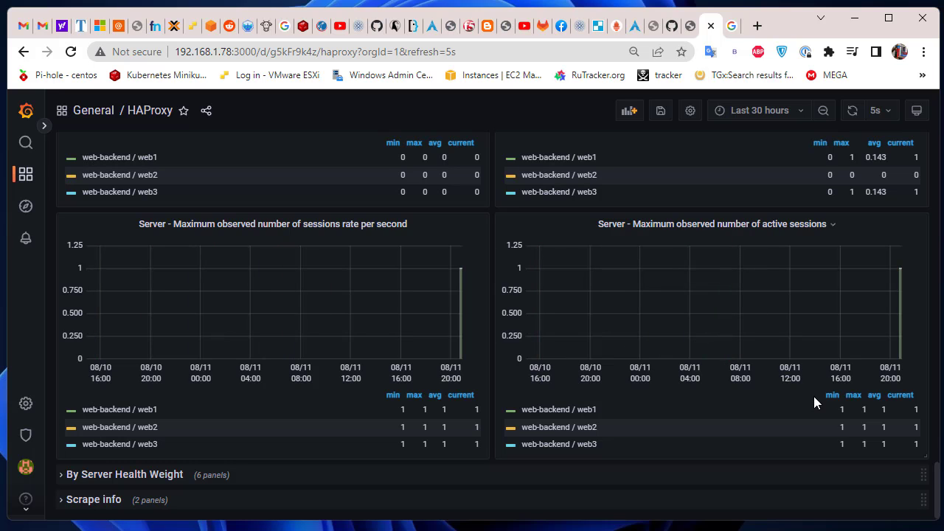
{"action": "scroll", "coordinate": [816, 397], "scroll_direction": "up", "scroll_amount": 15}
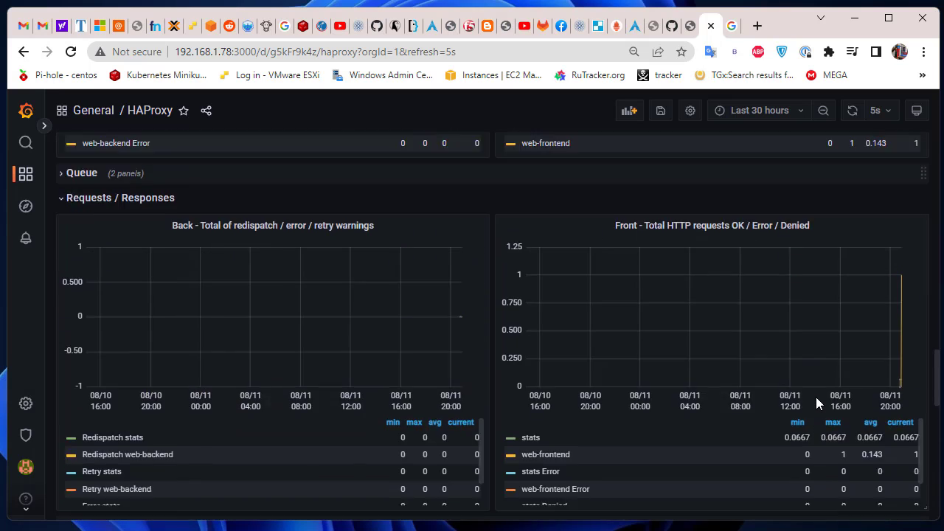
Step: Expand the By Server Queue row and examine the queued-request graphs for each server
{"action": "scroll", "coordinate": [816, 397], "scroll_direction": "down", "scroll_amount": 5}
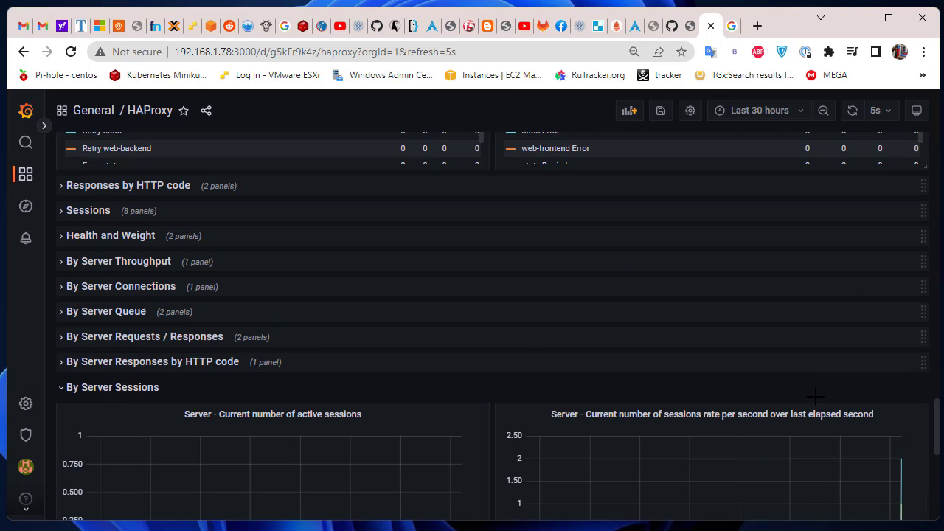
{"action": "left_click", "coordinate": [61, 318]}
{"action": "scroll", "coordinate": [61, 318], "scroll_direction": "down", "scroll_amount": 1}
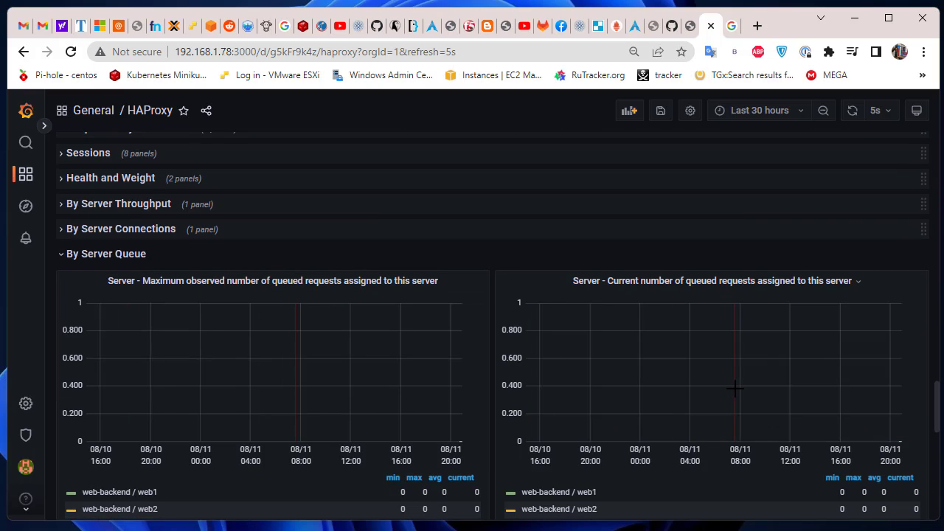
{"action": "scroll", "coordinate": [736, 388], "scroll_direction": "down", "scroll_amount": 2}
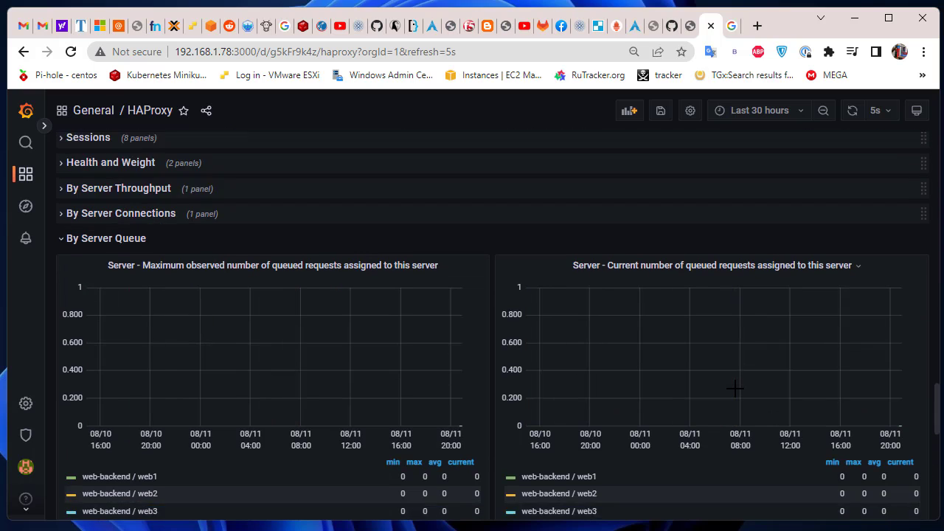